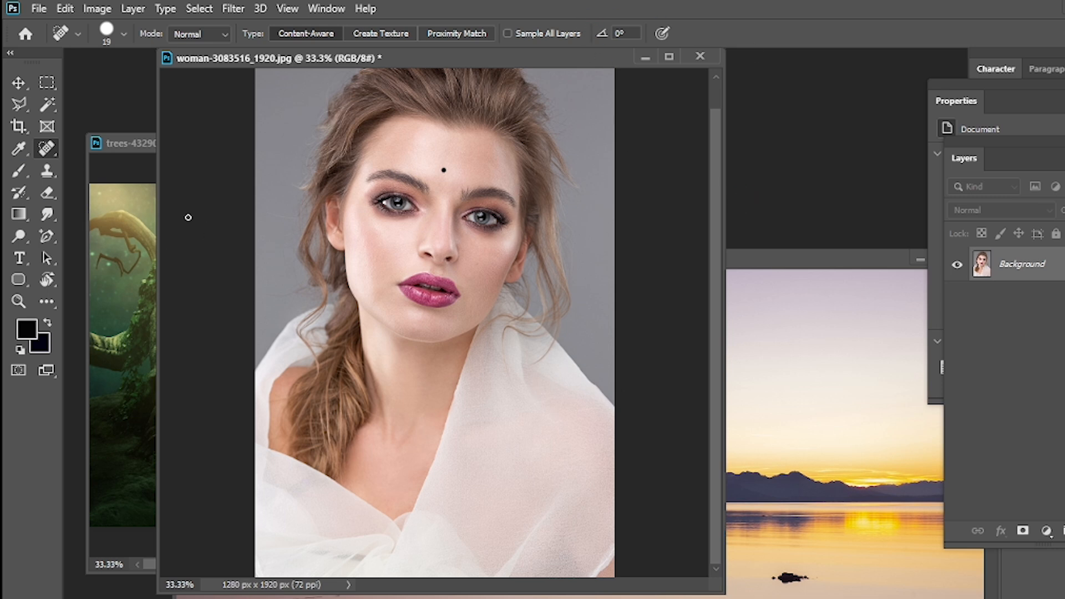
{"action": "right_click", "coordinate": [44, 150]}
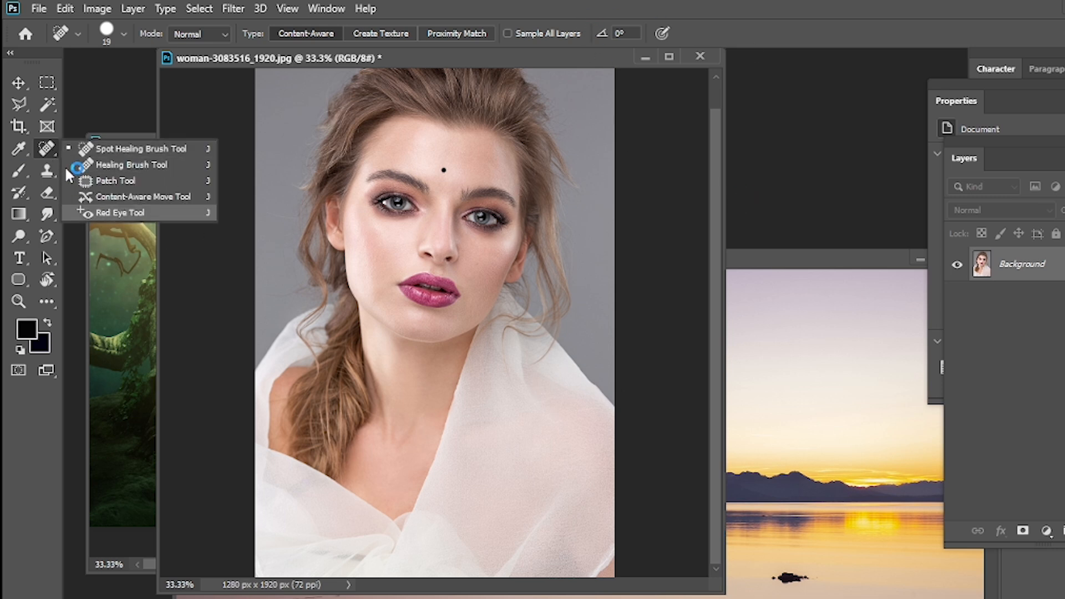
{"action": "left_click", "coordinate": [107, 90]}
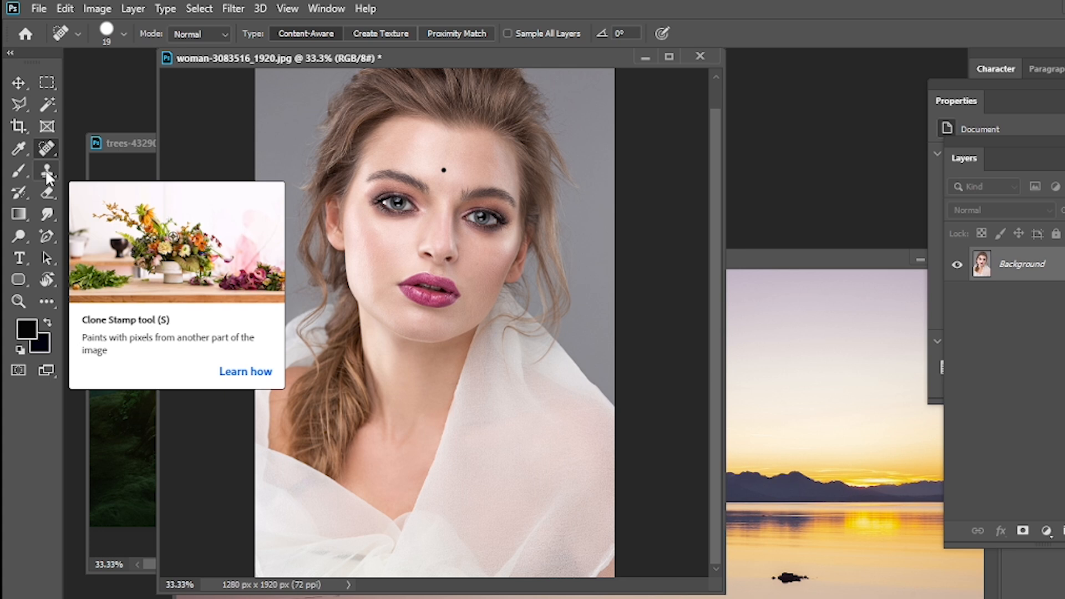
{"action": "key", "text": "super+plus"}
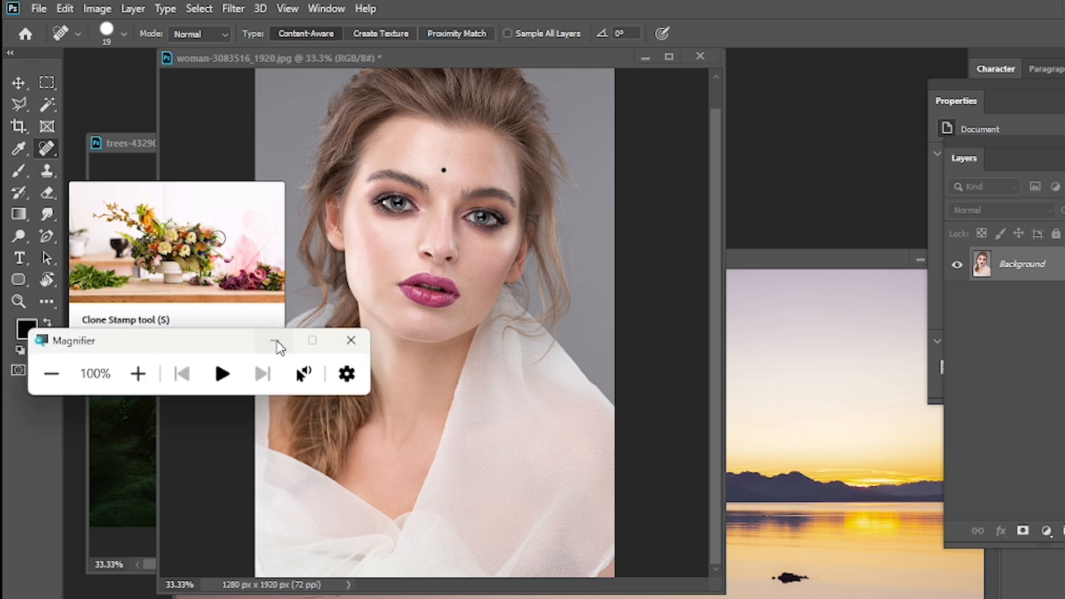
{"action": "left_click", "coordinate": [276, 343]}
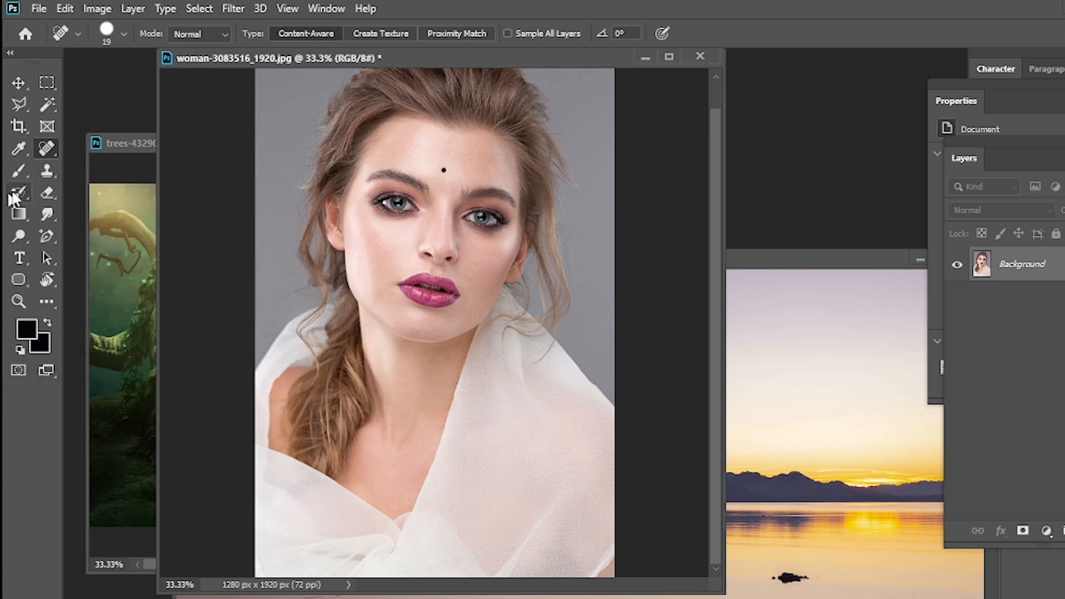
Select the Clone Stamp Tool and enlarge the document window of the woman portrait.
{"action": "left_click", "coordinate": [48, 170]}
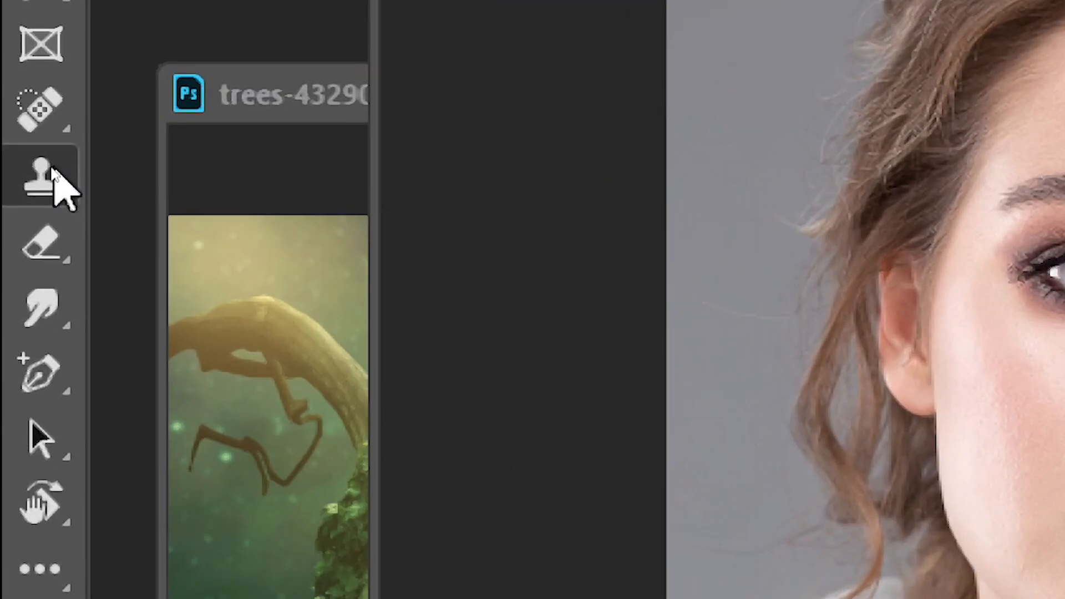
{"action": "right_click", "coordinate": [51, 169]}
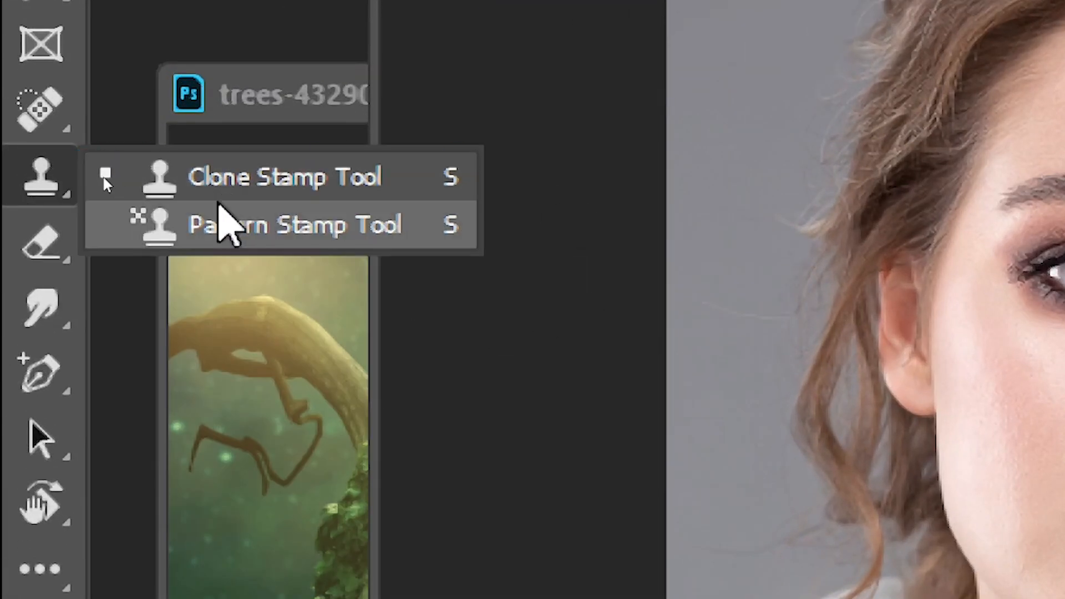
{"action": "left_click", "coordinate": [220, 191]}
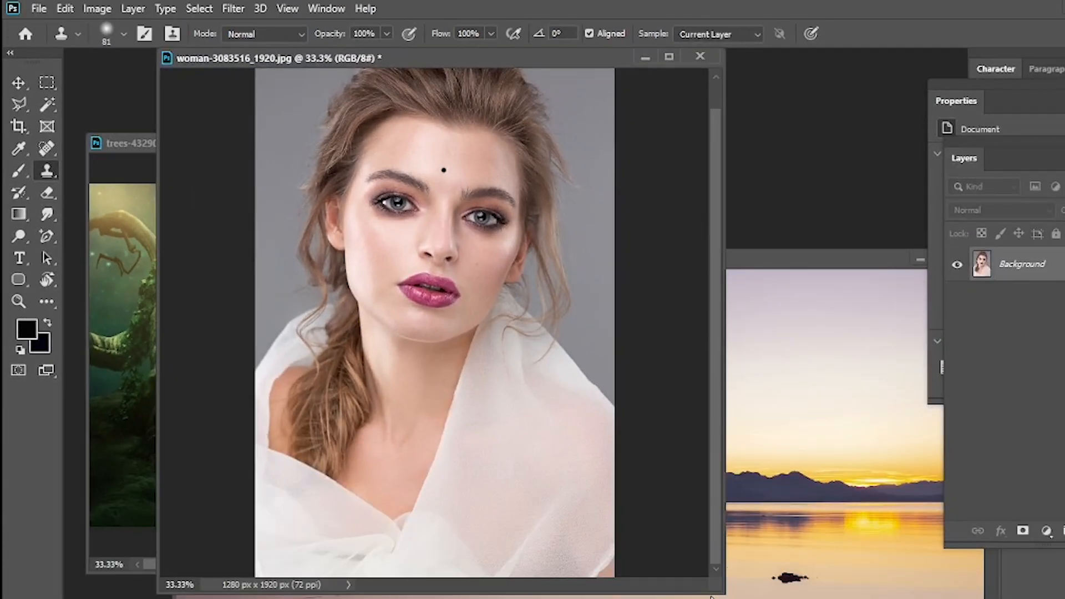
{"action": "left_click_drag", "start_coordinate": [711, 588], "coordinate": [735, 598]}
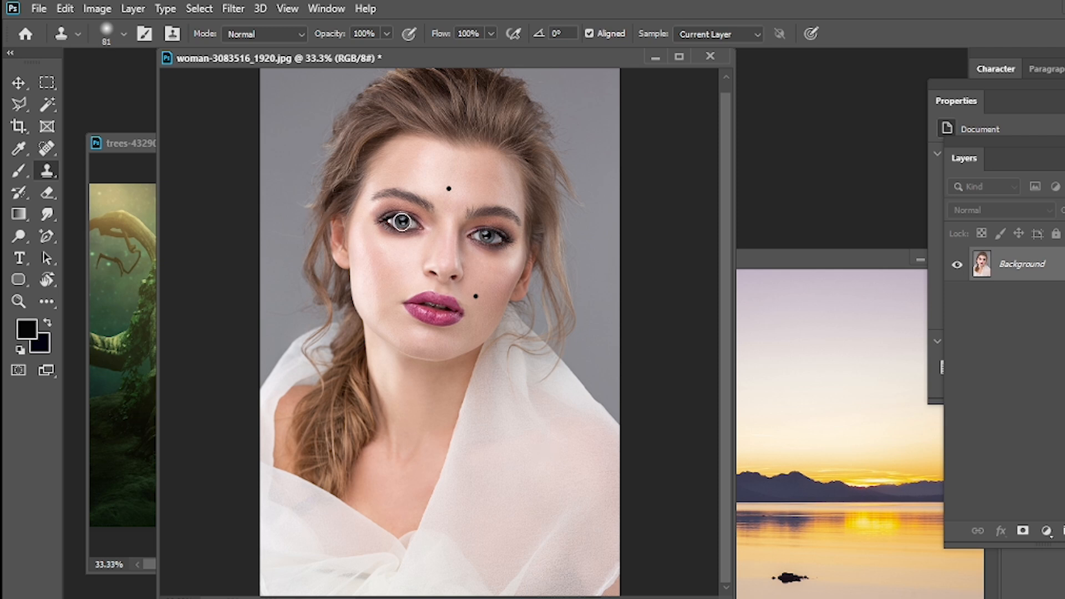
{"action": "right_click", "coordinate": [37, 166]}
{"action": "left_click", "coordinate": [110, 170]}
{"action": "left_click", "coordinate": [386, 34]}
{"action": "left_click_drag", "start_coordinate": [378, 53], "coordinate": [328, 55]}
{"action": "left_click_drag", "start_coordinate": [394, 63], "coordinate": [504, 72]}
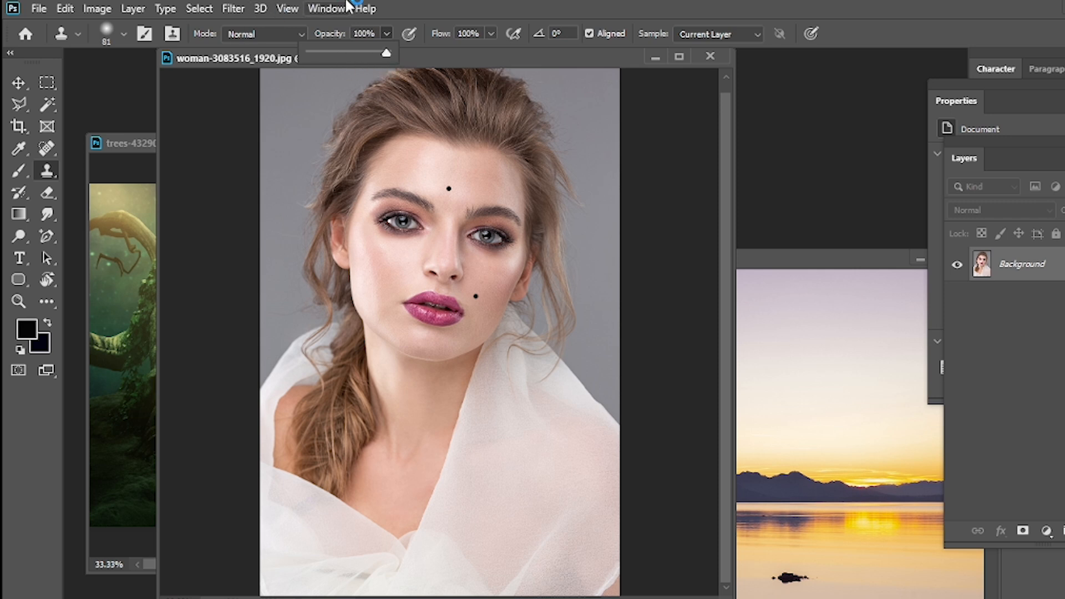
{"action": "left_click", "coordinate": [300, 35]}
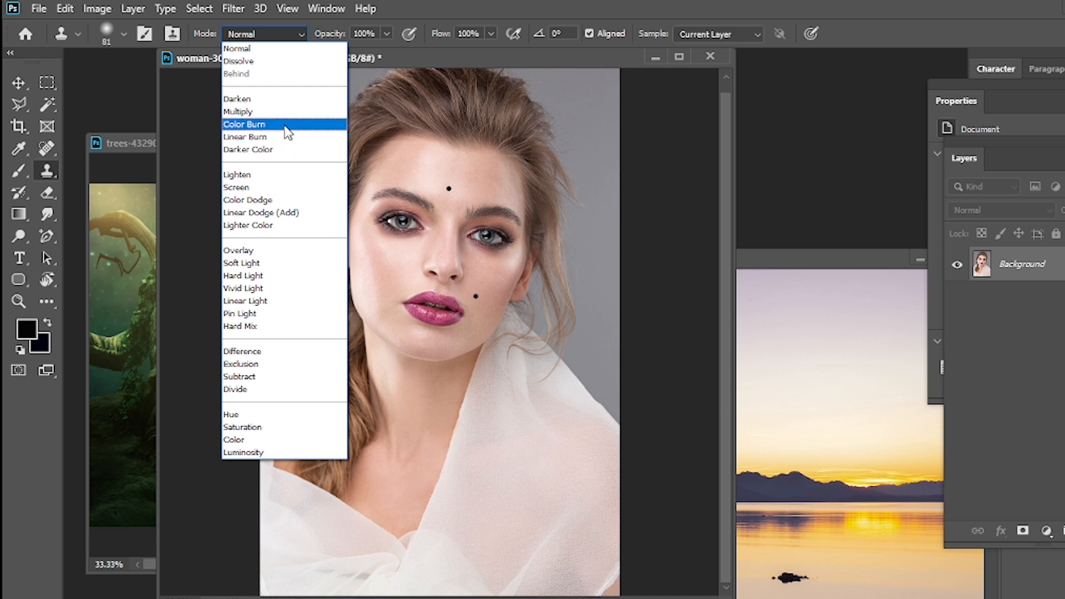
{"action": "left_click", "coordinate": [522, 135]}
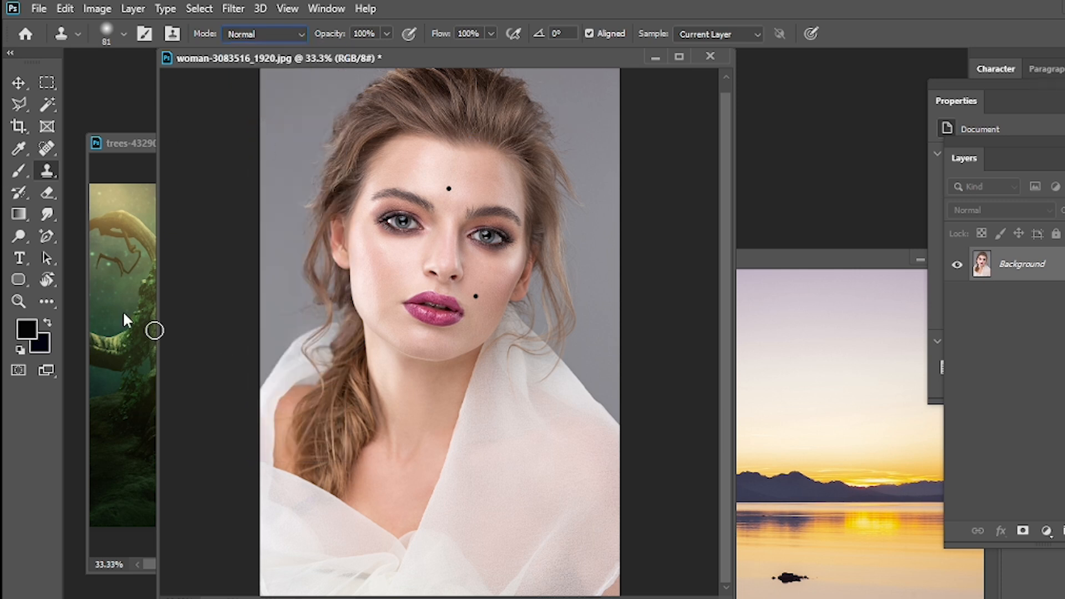
Try cloning the woman's eye onto the gray background beside her hair.
{"action": "key", "text": "alt"}
{"action": "left_click", "coordinate": [403, 219], "text": "alt"}
{"action": "left_click", "coordinate": [401, 222], "text": "alt"}
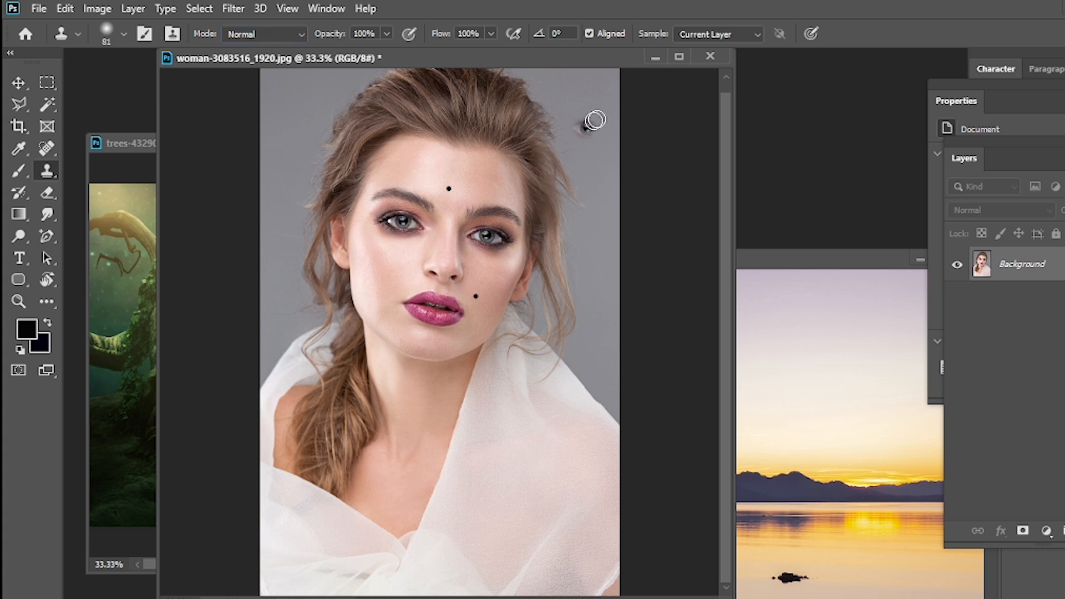
{"action": "mouse_move", "coordinate": [598, 116]}
{"action": "left_mouse_down"}
{"action": "mouse_move", "coordinate": [594, 143]}
{"action": "mouse_move", "coordinate": [601, 121]}
{"action": "mouse_move", "coordinate": [572, 123]}
{"action": "mouse_move", "coordinate": [602, 106]}
{"action": "mouse_move", "coordinate": [566, 138]}
{"action": "mouse_move", "coordinate": [577, 127]}
{"action": "mouse_move", "coordinate": [593, 147]}
{"action": "mouse_move", "coordinate": [583, 191]}
{"action": "mouse_move", "coordinate": [497, 185]}
{"action": "mouse_move", "coordinate": [500, 207]}
{"action": "mouse_move", "coordinate": [436, 231]}
{"action": "mouse_move", "coordinate": [517, 170]}
{"action": "mouse_move", "coordinate": [493, 181]}
{"action": "mouse_move", "coordinate": [555, 110]}
{"action": "mouse_move", "coordinate": [553, 134]}
{"action": "mouse_move", "coordinate": [474, 84]}
{"action": "mouse_move", "coordinate": [516, 125]}
{"action": "mouse_move", "coordinate": [509, 148]}
{"action": "mouse_move", "coordinate": [588, 111]}
{"action": "mouse_move", "coordinate": [511, 166]}
{"action": "left_mouse_up"}
{"action": "key", "text": "ctrl+z"}
{"action": "key", "text": "ctrl+z"}
Set the Clone Stamp brush to a size of 72 px and a hardness of 0%.
{"action": "left_click", "coordinate": [120, 35]}
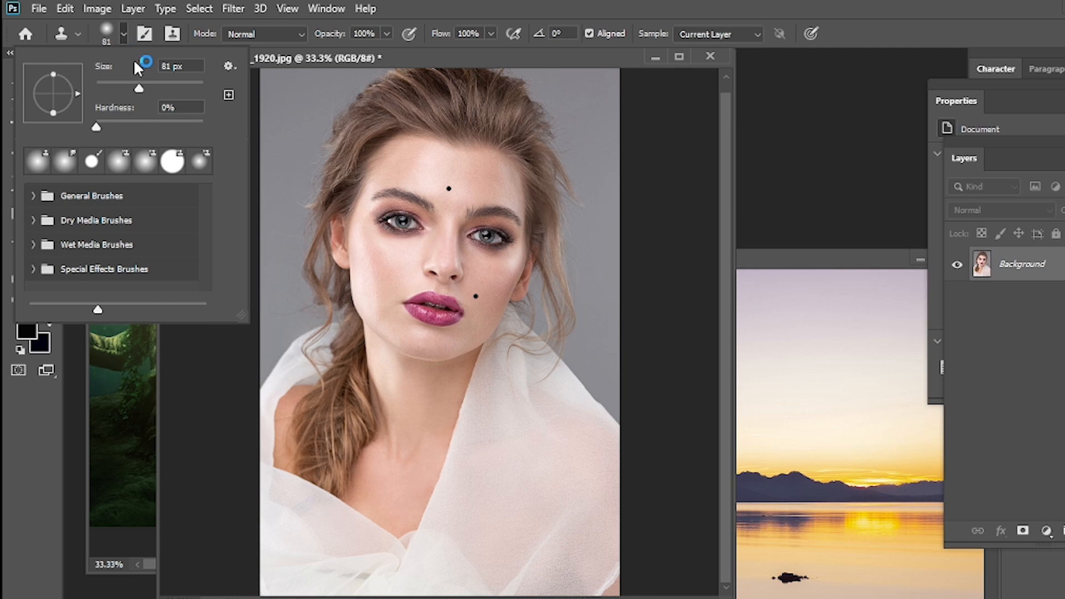
{"action": "left_click_drag", "start_coordinate": [139, 92], "coordinate": [194, 89]}
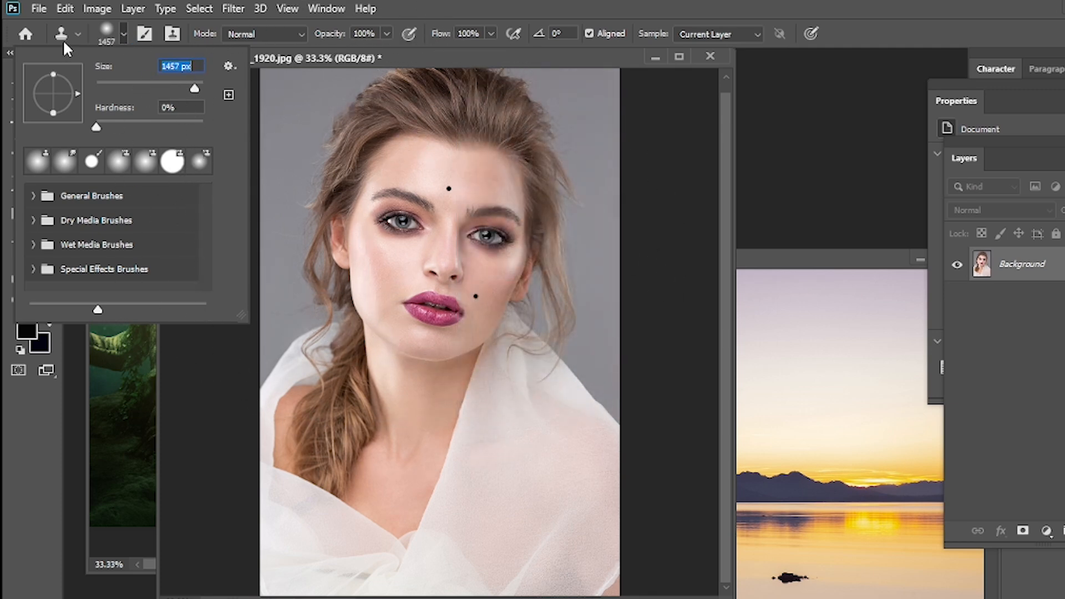
{"action": "left_click_drag", "start_coordinate": [154, 84], "coordinate": [133, 90]}
{"action": "left_click_drag", "start_coordinate": [97, 122], "coordinate": [144, 127]}
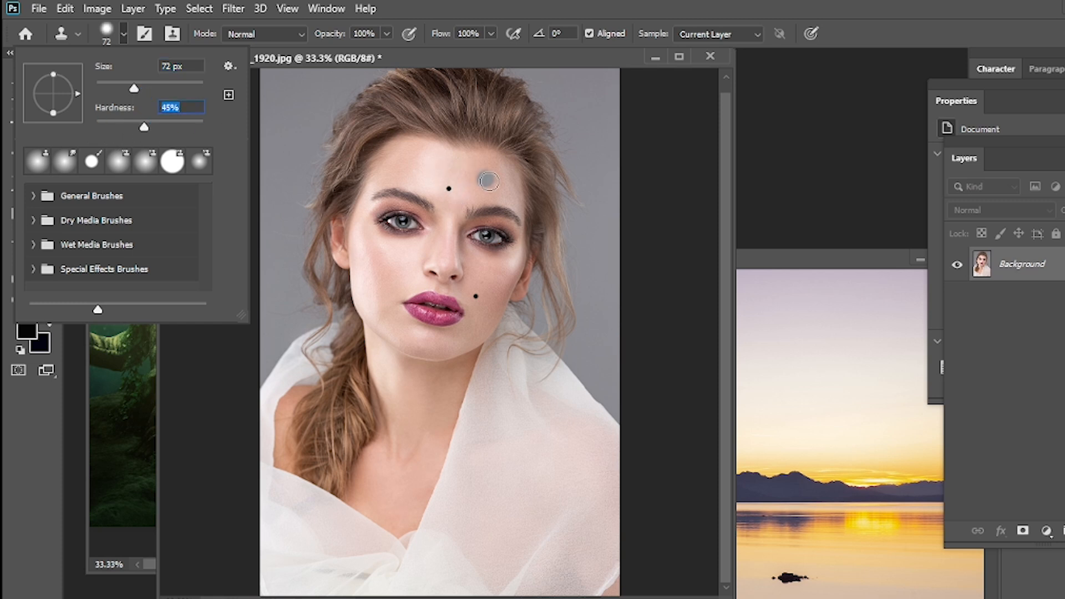
{"action": "left_click_drag", "start_coordinate": [142, 125], "coordinate": [65, 129]}
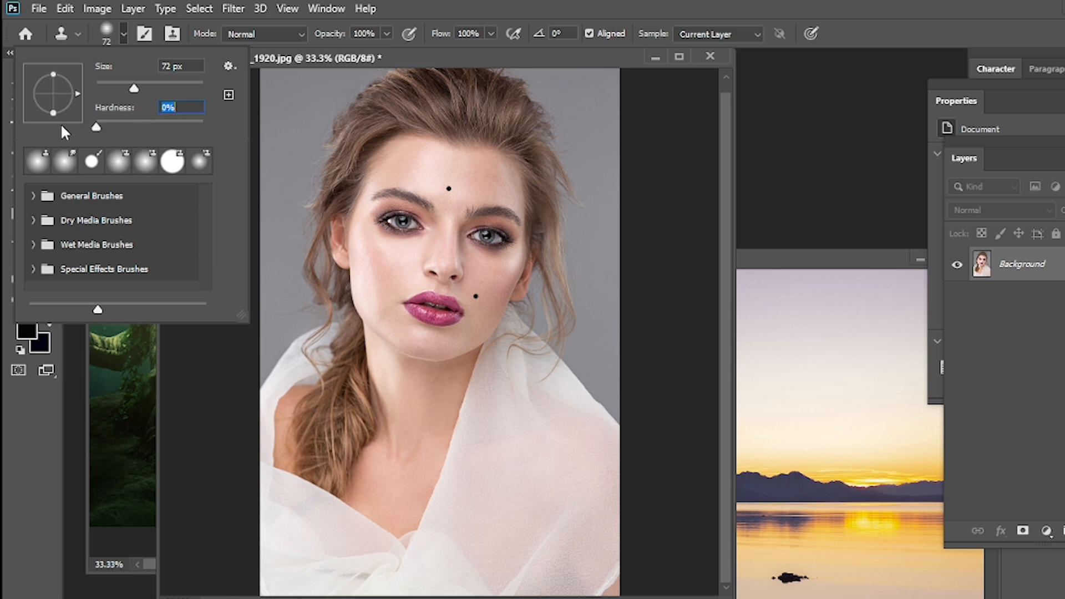
{"action": "left_click", "coordinate": [122, 171]}
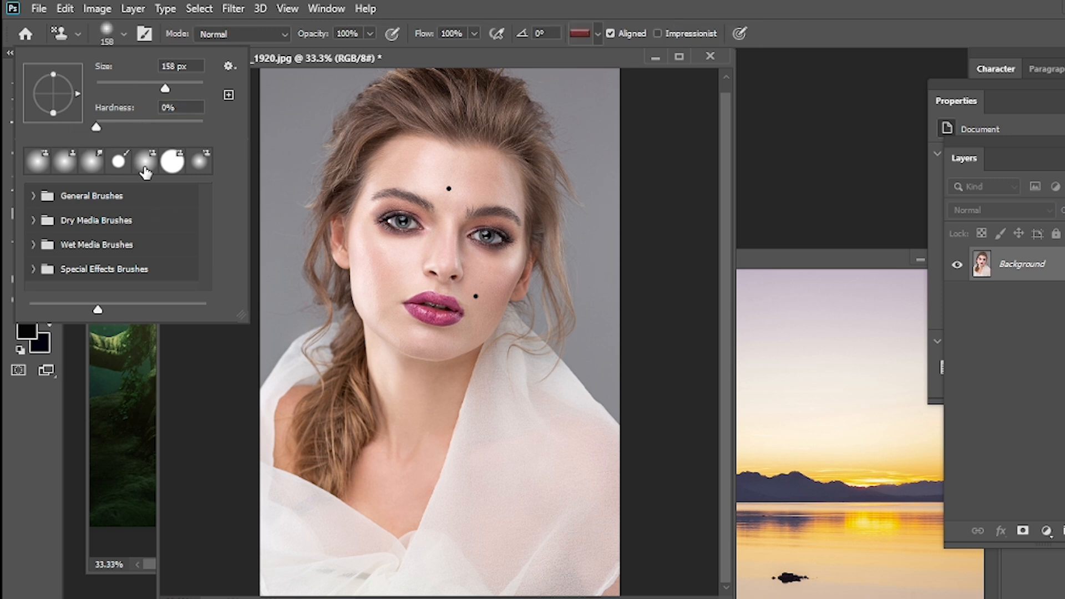
{"action": "left_click", "coordinate": [93, 170]}
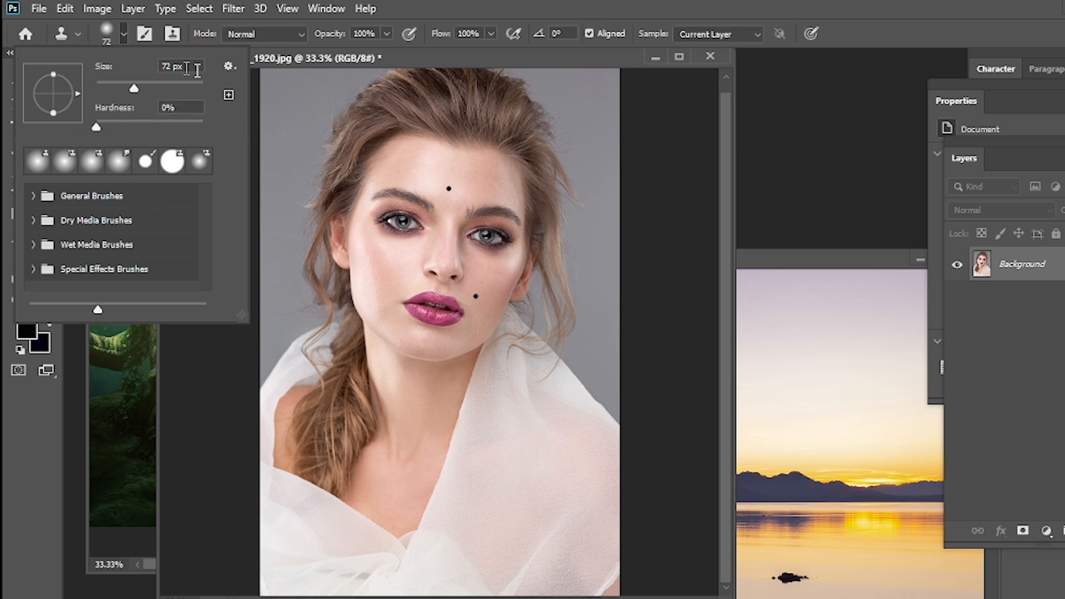
{"action": "left_click", "coordinate": [316, 120]}
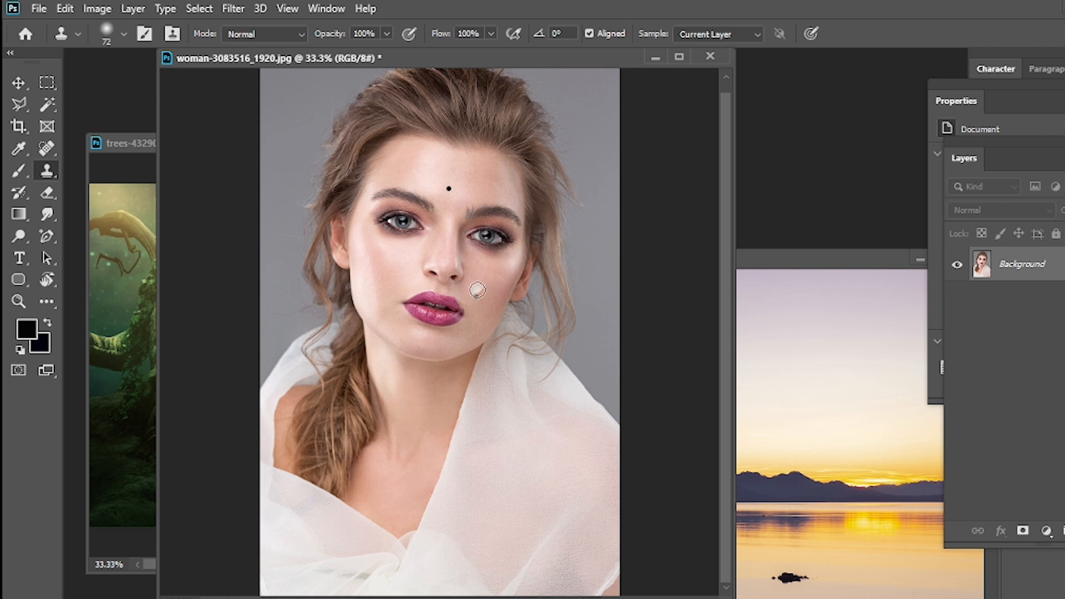
Sample the eye on the image's left side and try cloning it onto the gray background left of the hair.
{"action": "key", "text": "ctrl+plus"}
{"action": "scroll", "coordinate": [401, 284], "scroll_direction": "up", "scroll_amount": 2}
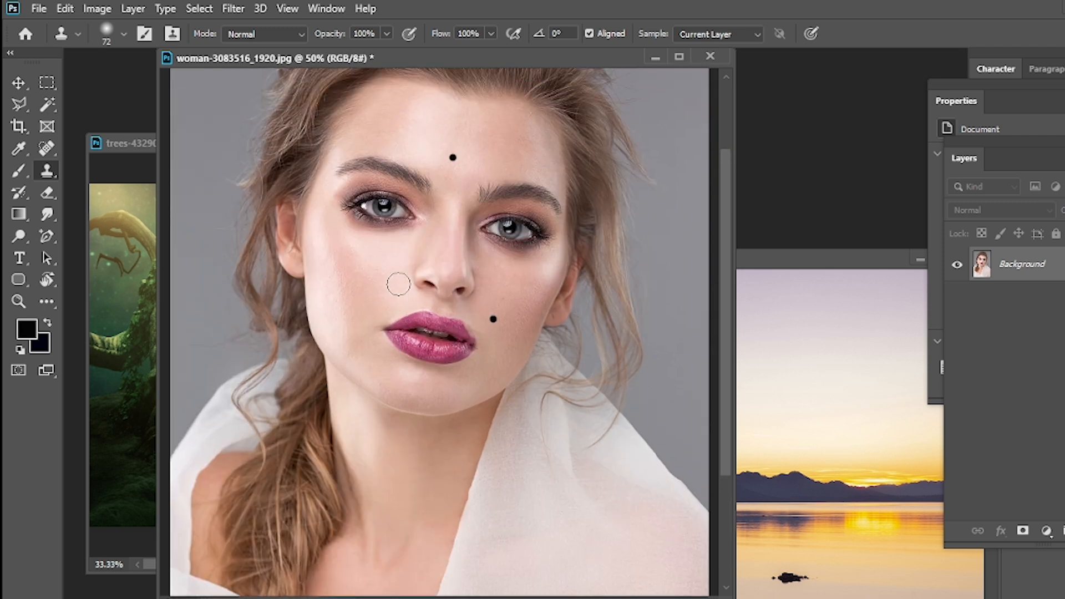
{"action": "left_click", "coordinate": [385, 204], "text": "alt"}
{"action": "mouse_move", "coordinate": [221, 179]}
{"action": "left_mouse_down"}
{"action": "mouse_move", "coordinate": [215, 220]}
{"action": "mouse_move", "coordinate": [229, 176]}
{"action": "mouse_move", "coordinate": [195, 173]}
{"action": "mouse_move", "coordinate": [200, 208]}
{"action": "mouse_move", "coordinate": [233, 191]}
{"action": "mouse_move", "coordinate": [226, 148]}
{"action": "mouse_move", "coordinate": [184, 171]}
{"action": "mouse_move", "coordinate": [233, 182]}
{"action": "mouse_move", "coordinate": [202, 119]}
{"action": "mouse_move", "coordinate": [182, 244]}
{"action": "mouse_move", "coordinate": [239, 151]}
{"action": "left_mouse_up"}
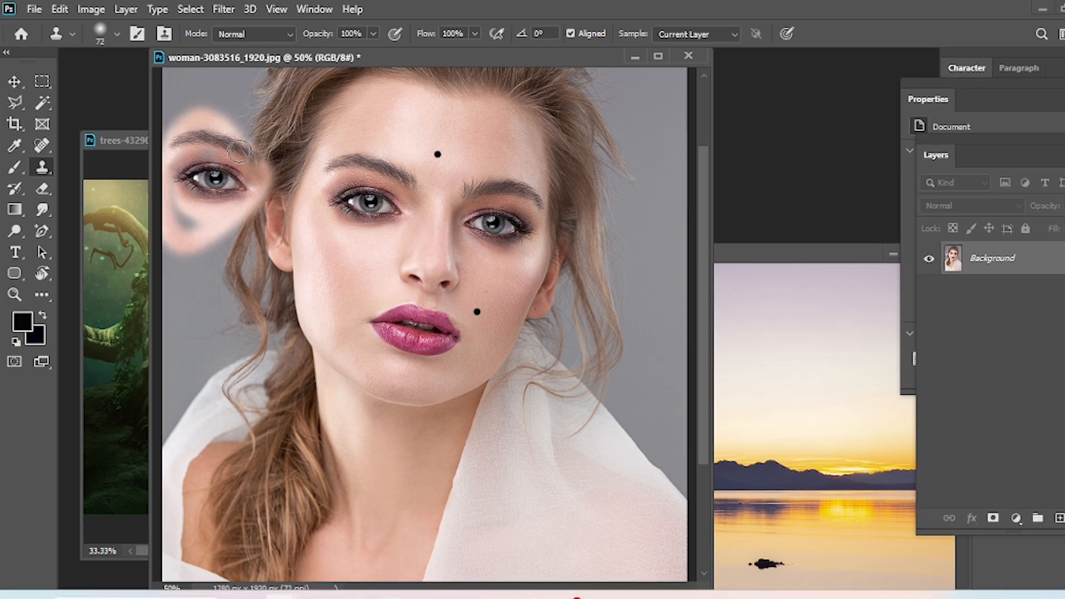
{"action": "key", "text": "ctrl+z"}
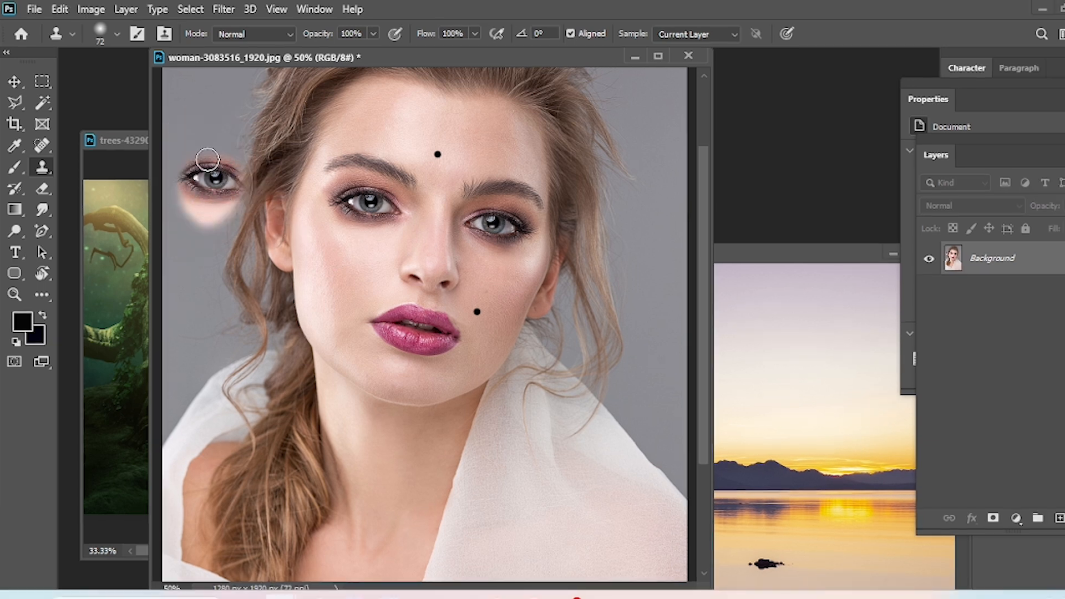
{"action": "key", "text": "ctrl+z"}
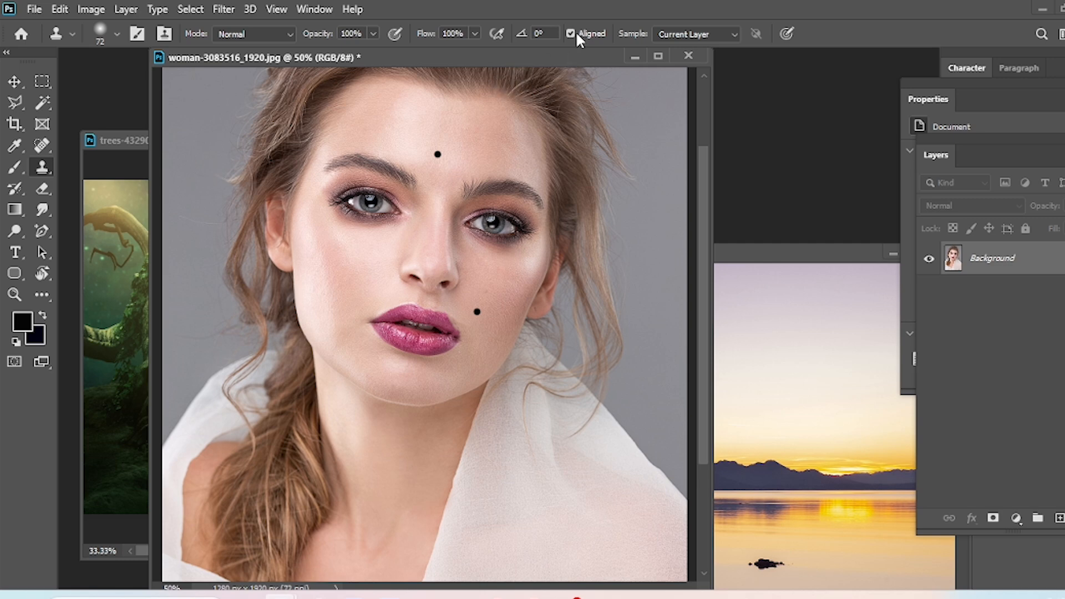
Turn off Aligned sampling and clone the eye onto both cheeks, the forehead and the gray background on each side of the face.
{"action": "left_click", "coordinate": [570, 33]}
{"action": "mouse_move", "coordinate": [333, 286]}
{"action": "left_mouse_down"}
{"action": "mouse_move", "coordinate": [348, 268]}
{"action": "mouse_move", "coordinate": [337, 280]}
{"action": "mouse_move", "coordinate": [368, 279]}
{"action": "mouse_move", "coordinate": [344, 258]}
{"action": "mouse_move", "coordinate": [335, 280]}
{"action": "left_mouse_up"}
{"action": "mouse_move", "coordinate": [412, 153]}
{"action": "left_mouse_down"}
{"action": "mouse_move", "coordinate": [433, 172]}
{"action": "mouse_move", "coordinate": [446, 152]}
{"action": "mouse_move", "coordinate": [403, 153]}
{"action": "mouse_move", "coordinate": [442, 122]}
{"action": "mouse_move", "coordinate": [468, 148]}
{"action": "mouse_move", "coordinate": [394, 129]}
{"action": "mouse_move", "coordinate": [427, 147]}
{"action": "mouse_move", "coordinate": [452, 145]}
{"action": "left_mouse_up"}
{"action": "mouse_move", "coordinate": [484, 284]}
{"action": "left_mouse_down"}
{"action": "mouse_move", "coordinate": [489, 308]}
{"action": "mouse_move", "coordinate": [491, 289]}
{"action": "mouse_move", "coordinate": [464, 300]}
{"action": "mouse_move", "coordinate": [486, 280]}
{"action": "left_mouse_up"}
{"action": "mouse_move", "coordinate": [201, 246]}
{"action": "left_mouse_down"}
{"action": "mouse_move", "coordinate": [215, 227]}
{"action": "mouse_move", "coordinate": [237, 236]}
{"action": "mouse_move", "coordinate": [197, 233]}
{"action": "mouse_move", "coordinate": [192, 249]}
{"action": "mouse_move", "coordinate": [222, 245]}
{"action": "mouse_move", "coordinate": [206, 225]}
{"action": "mouse_move", "coordinate": [181, 240]}
{"action": "mouse_move", "coordinate": [184, 242]}
{"action": "left_mouse_up"}
{"action": "left_click", "coordinate": [375, 251]}
{"action": "key", "text": "ctrl+z"}
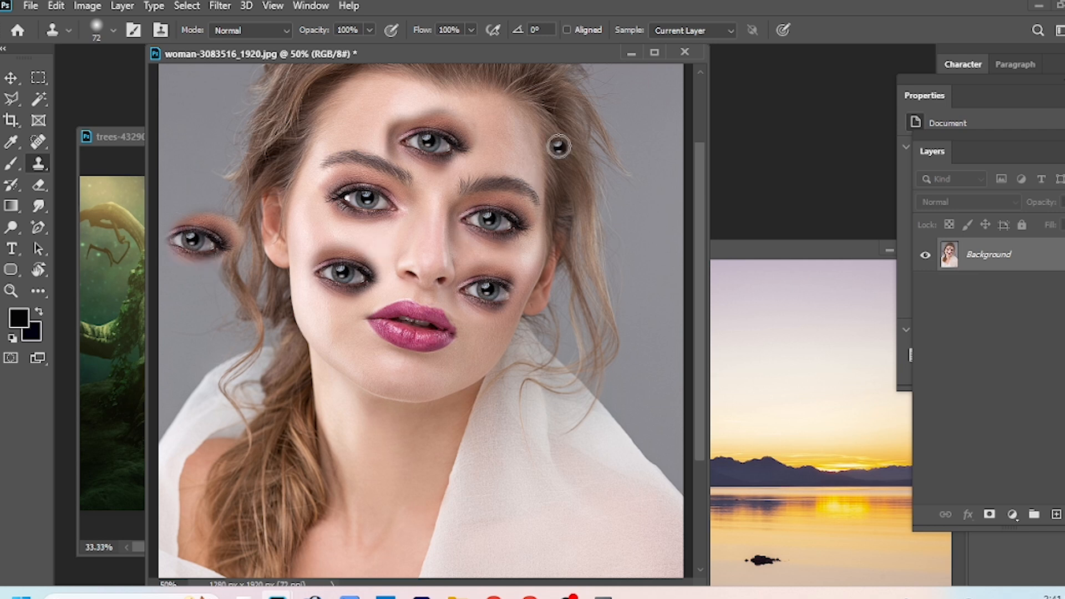
{"action": "mouse_move", "coordinate": [610, 225]}
{"action": "left_mouse_down"}
{"action": "mouse_move", "coordinate": [631, 238]}
{"action": "mouse_move", "coordinate": [623, 228]}
{"action": "mouse_move", "coordinate": [577, 241]}
{"action": "left_mouse_up"}
{"action": "mouse_move", "coordinate": [454, 369]}
{"action": "left_mouse_down"}
{"action": "mouse_move", "coordinate": [388, 388]}
{"action": "mouse_move", "coordinate": [453, 382]}
{"action": "mouse_move", "coordinate": [389, 369]}
{"action": "mouse_move", "coordinate": [332, 374]}
{"action": "left_mouse_up"}
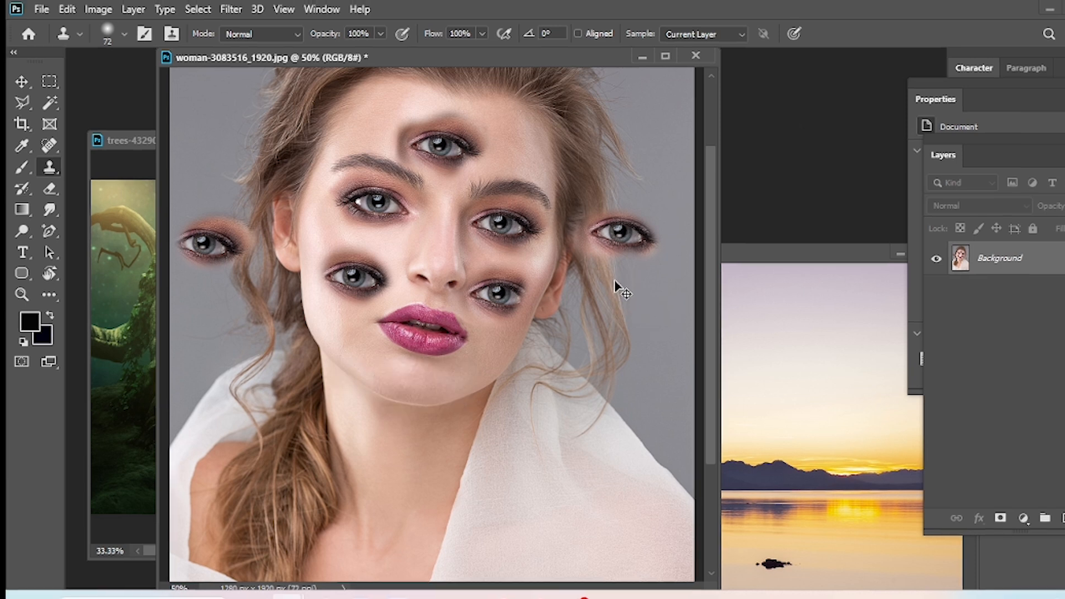
Undo all the cloned eye copies on the face and background.
{"action": "key", "text": "ctrl+z"}
{"action": "key", "text": "ctrl+z"}
{"action": "key", "text": "ctrl+z"}
{"action": "key", "text": "ctrl+z"}
{"action": "key", "text": "ctrl+z"}
{"action": "key", "text": "ctrl+z"}
{"action": "key", "text": "ctrl+z"}
{"action": "key", "text": "ctrl+z"}
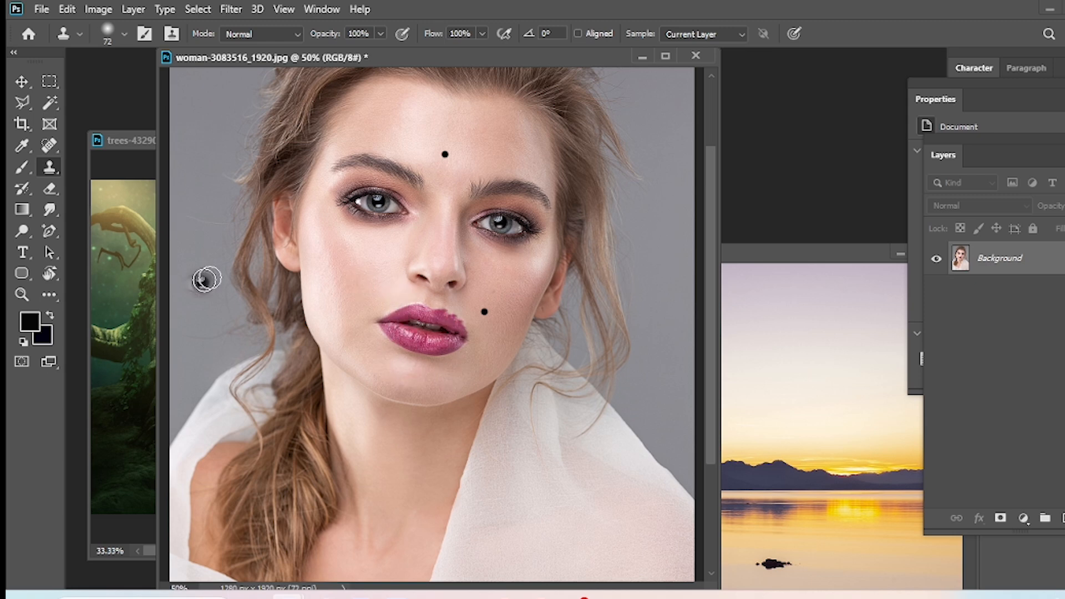
Set the Clone Stamp brush size to 86 px and clone the eye over the black dot on the forehead.
{"action": "right_click", "coordinate": [49, 166]}
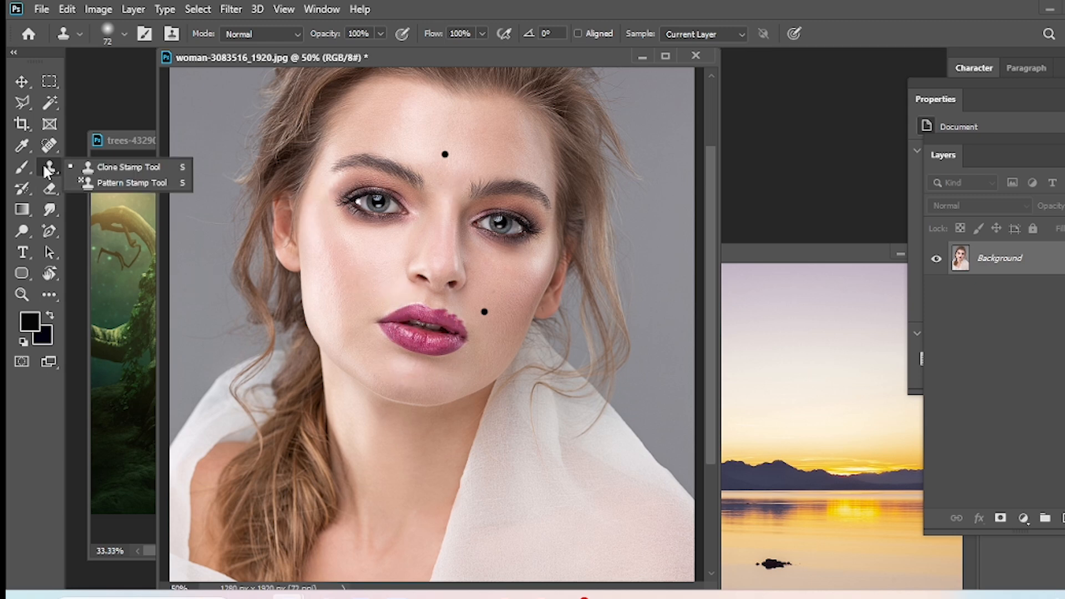
{"action": "left_click", "coordinate": [103, 168]}
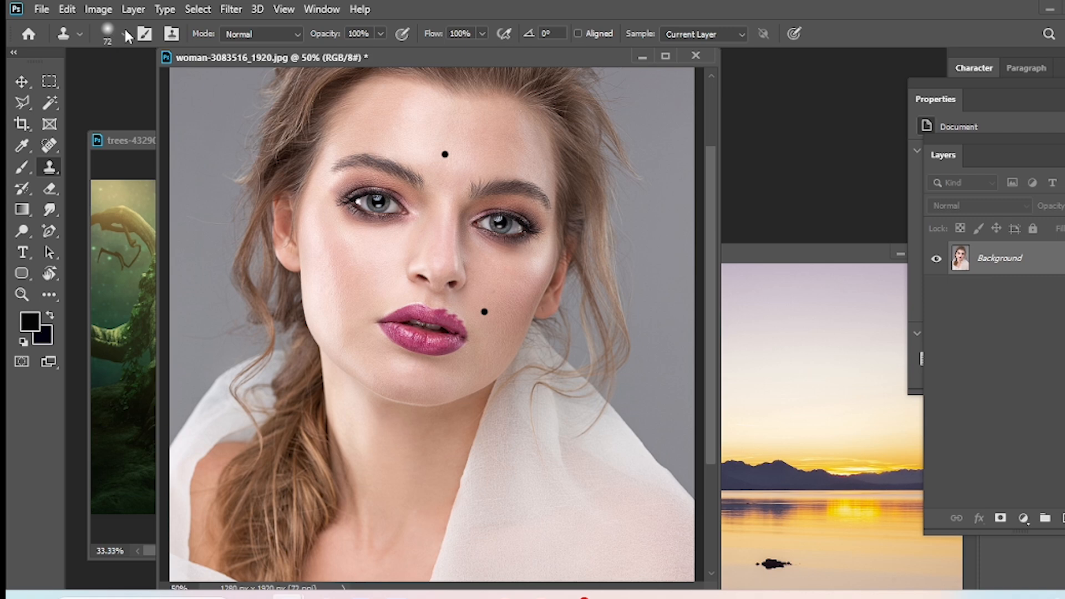
{"action": "left_click", "coordinate": [124, 33]}
{"action": "mouse_move", "coordinate": [134, 89]}
{"action": "left_mouse_down"}
{"action": "mouse_move", "coordinate": [167, 92]}
{"action": "mouse_move", "coordinate": [142, 96]}
{"action": "left_mouse_up"}
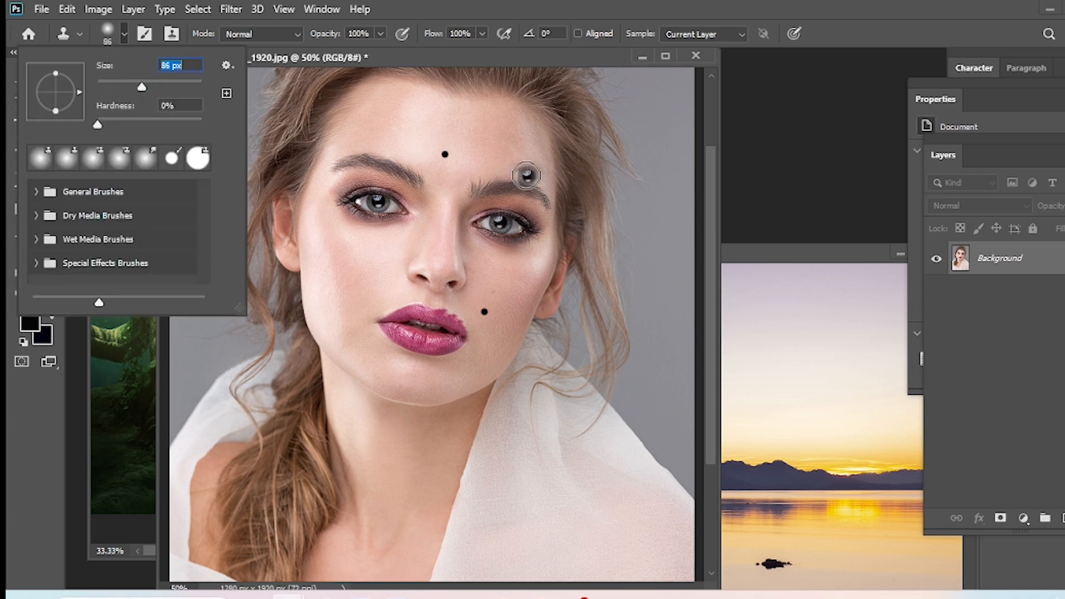
{"action": "left_click", "coordinate": [380, 202]}
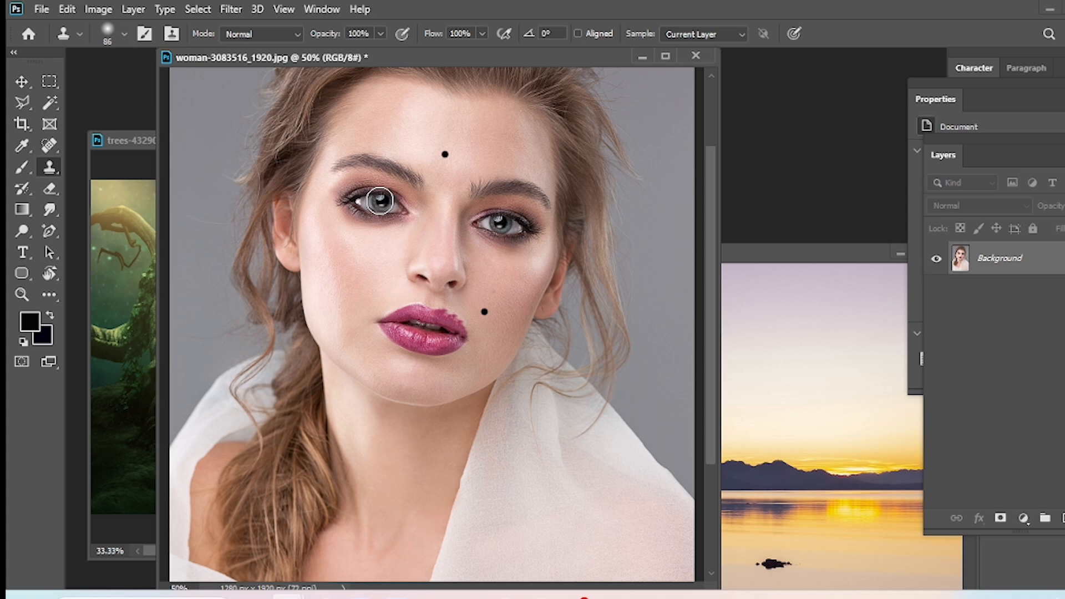
{"action": "mouse_move", "coordinate": [492, 152]}
{"action": "left_mouse_down"}
{"action": "mouse_move", "coordinate": [448, 141]}
{"action": "mouse_move", "coordinate": [493, 128]}
{"action": "mouse_move", "coordinate": [449, 149]}
{"action": "left_mouse_up"}
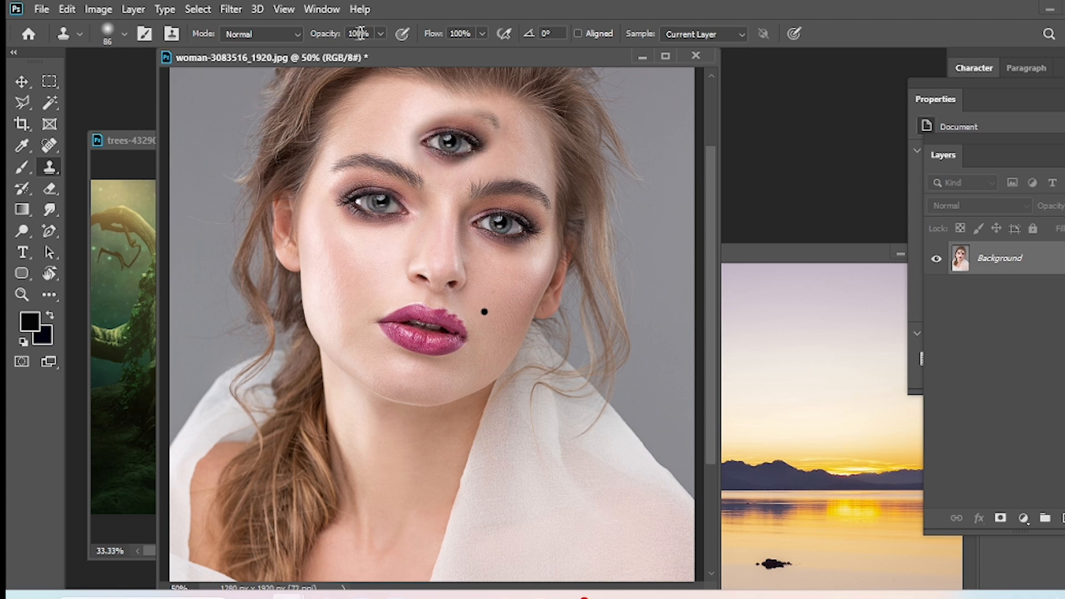
Lower the Clone Stamp opacity to 38% and paint faint eye copies on the forehead, beside the left ear, on the cheek and near the lips.
{"action": "left_click", "coordinate": [381, 34]}
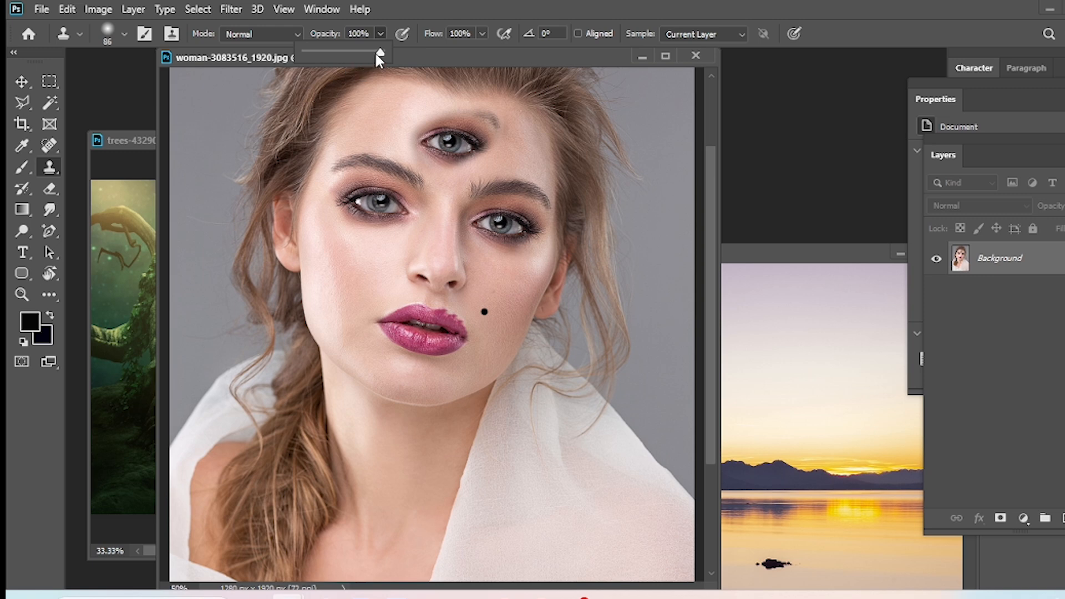
{"action": "left_click_drag", "start_coordinate": [339, 61], "coordinate": [333, 61]}
{"action": "left_click", "coordinate": [361, 114]}
{"action": "mouse_move", "coordinate": [362, 114]}
{"action": "left_mouse_down"}
{"action": "mouse_move", "coordinate": [334, 135]}
{"action": "mouse_move", "coordinate": [393, 107]}
{"action": "mouse_move", "coordinate": [379, 90]}
{"action": "mouse_move", "coordinate": [349, 143]}
{"action": "mouse_move", "coordinate": [362, 134]}
{"action": "mouse_move", "coordinate": [361, 109]}
{"action": "mouse_move", "coordinate": [398, 130]}
{"action": "mouse_move", "coordinate": [396, 116]}
{"action": "mouse_move", "coordinate": [380, 119]}
{"action": "mouse_move", "coordinate": [377, 148]}
{"action": "left_mouse_up"}
{"action": "mouse_move", "coordinate": [300, 214]}
{"action": "left_mouse_down"}
{"action": "mouse_move", "coordinate": [290, 199]}
{"action": "mouse_move", "coordinate": [315, 243]}
{"action": "mouse_move", "coordinate": [300, 275]}
{"action": "left_mouse_up"}
{"action": "mouse_move", "coordinate": [318, 259]}
{"action": "left_mouse_down"}
{"action": "mouse_move", "coordinate": [309, 290]}
{"action": "mouse_move", "coordinate": [326, 270]}
{"action": "left_mouse_up"}
{"action": "mouse_move", "coordinate": [358, 333]}
{"action": "left_mouse_down"}
{"action": "mouse_move", "coordinate": [391, 318]}
{"action": "mouse_move", "coordinate": [348, 358]}
{"action": "mouse_move", "coordinate": [403, 347]}
{"action": "left_mouse_up"}
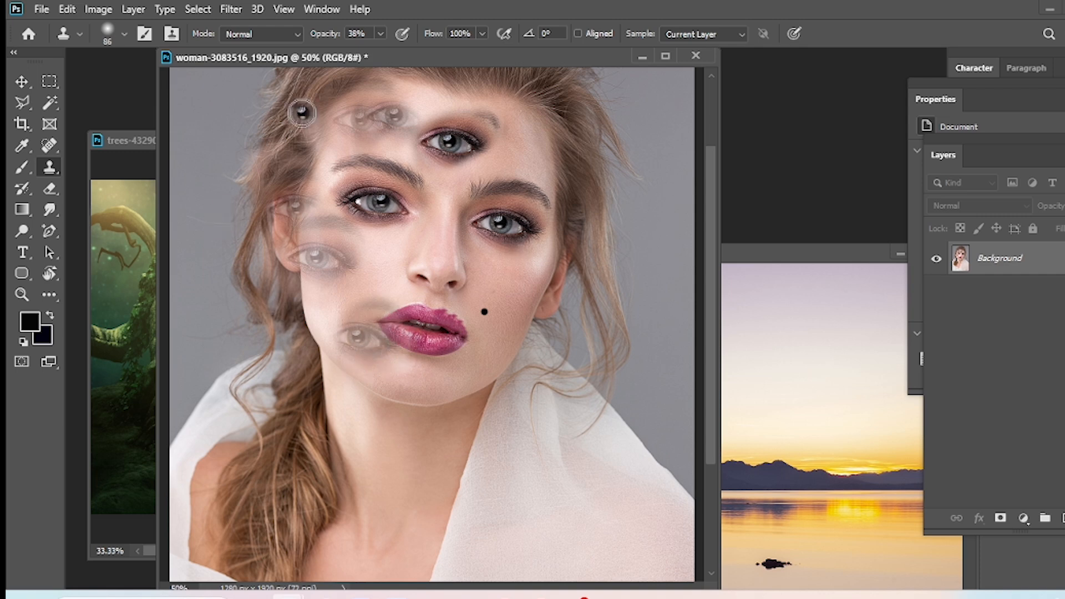
Keep the Normal blend mode and clone faint eyes over the right eyebrow and onto the gray background right of the hair.
{"action": "left_click", "coordinate": [295, 34]}
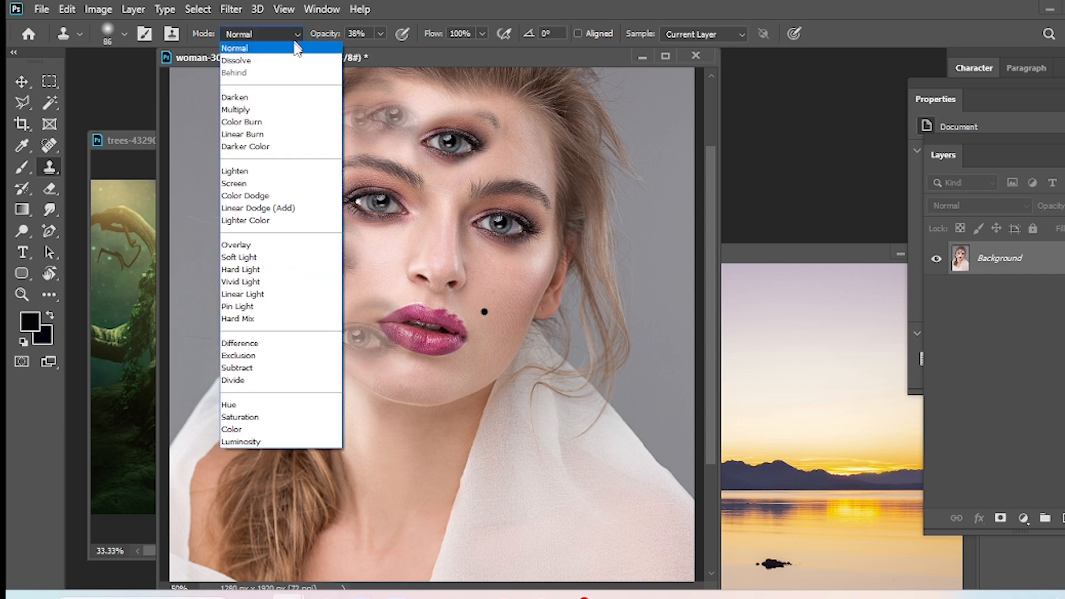
{"action": "left_click", "coordinate": [389, 244]}
{"action": "left_click_drag", "start_coordinate": [498, 181], "coordinate": [453, 199]}
{"action": "mouse_move", "coordinate": [627, 166]}
{"action": "left_mouse_down"}
{"action": "mouse_move", "coordinate": [666, 172]}
{"action": "mouse_move", "coordinate": [607, 217]}
{"action": "left_mouse_up"}
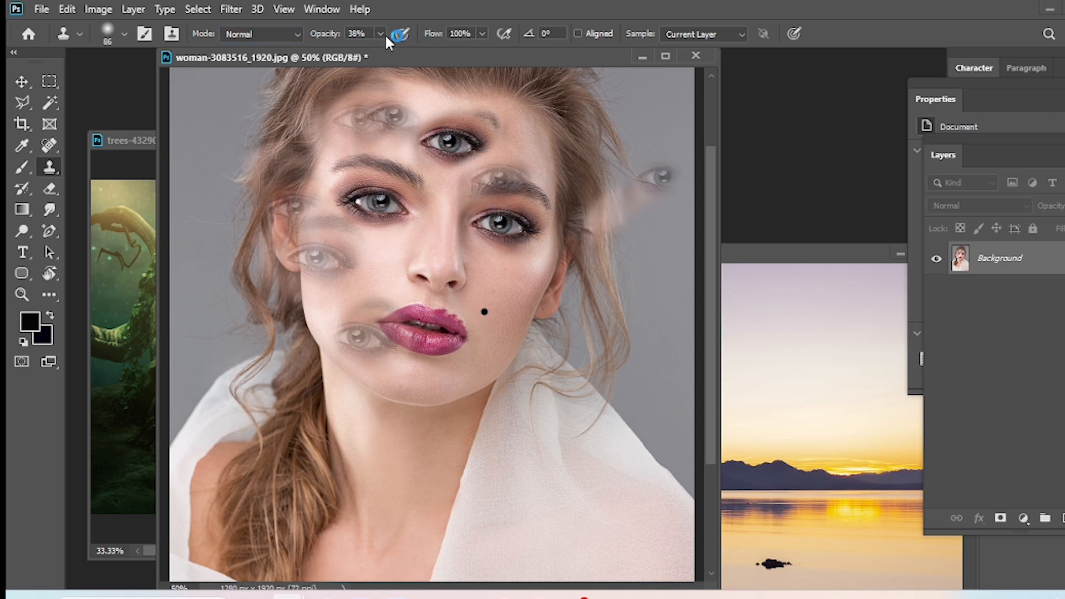
Restore the Clone Stamp opacity to 100% and clone parts of the face over the forehead, hair and gray background.
{"action": "key", "text": "0"}
{"action": "mouse_move", "coordinate": [572, 131]}
{"action": "left_mouse_down"}
{"action": "mouse_move", "coordinate": [526, 168]}
{"action": "mouse_move", "coordinate": [571, 125]}
{"action": "mouse_move", "coordinate": [572, 145]}
{"action": "mouse_move", "coordinate": [655, 126]}
{"action": "mouse_move", "coordinate": [581, 127]}
{"action": "mouse_move", "coordinate": [483, 102]}
{"action": "mouse_move", "coordinate": [601, 124]}
{"action": "mouse_move", "coordinate": [547, 113]}
{"action": "mouse_move", "coordinate": [465, 141]}
{"action": "left_mouse_up"}
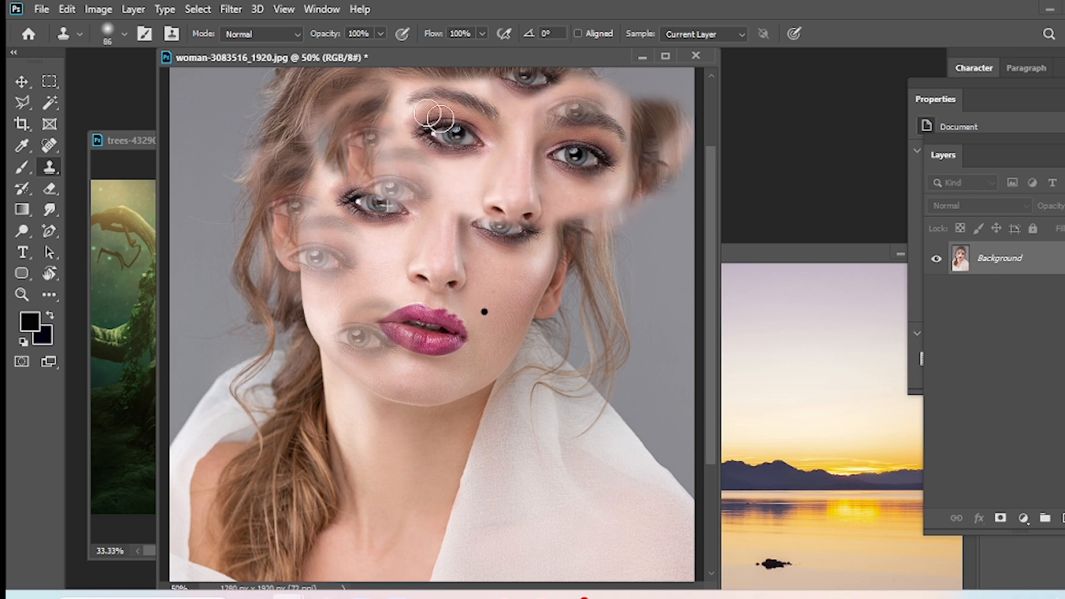
Undo the full-opacity face clone, all the faint eye copies and the cloned eye on the forehead.
{"action": "key", "text": "ctrl+z"}
{"action": "key", "text": "ctrl+z"}
{"action": "key", "text": "ctrl+z"}
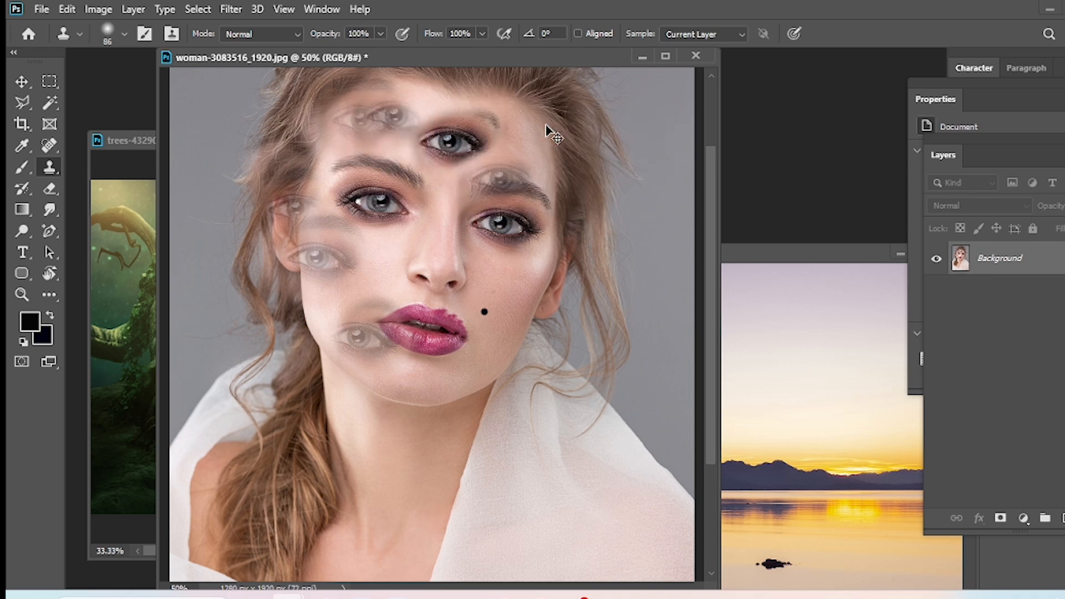
{"action": "key", "text": "ctrl+z"}
{"action": "key", "text": "ctrl+z"}
{"action": "key", "text": "ctrl+z"}
{"action": "key", "text": "ctrl+z"}
{"action": "key", "text": "ctrl+z"}
{"action": "key", "text": "ctrl+z"}
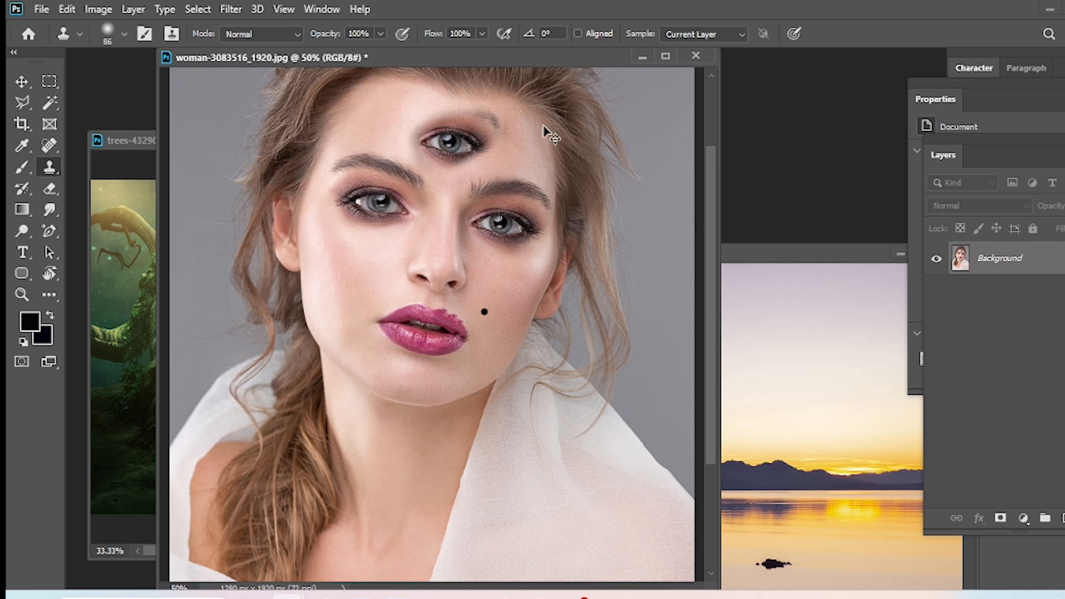
{"action": "key", "text": "ctrl+z"}
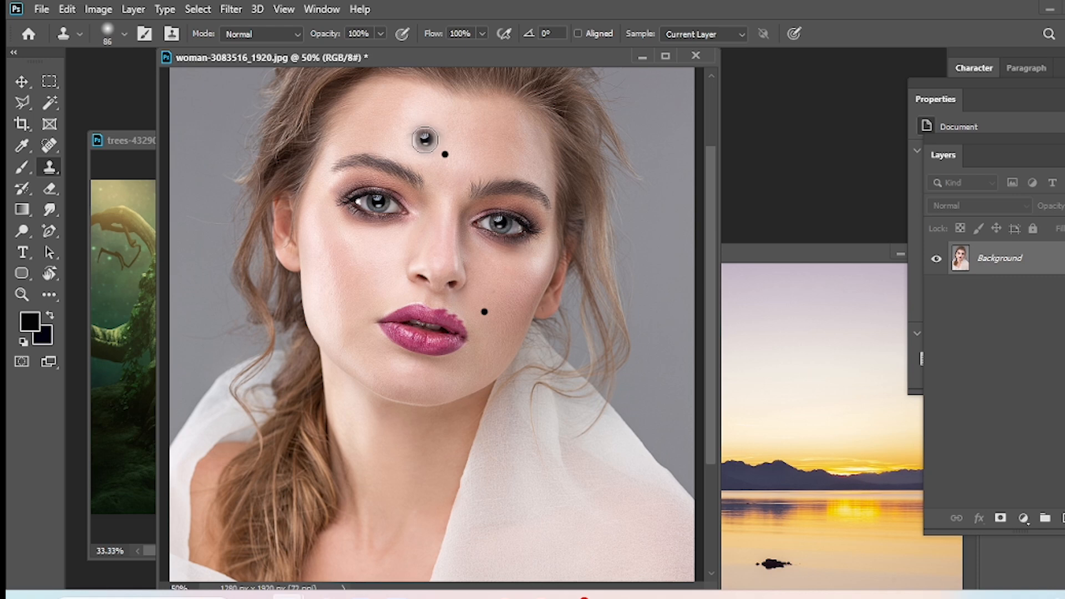
Set the Clone Stamp brush size to 29 px and clone clean skin over the black dots on the forehead and cheek.
{"action": "left_click", "coordinate": [123, 34]}
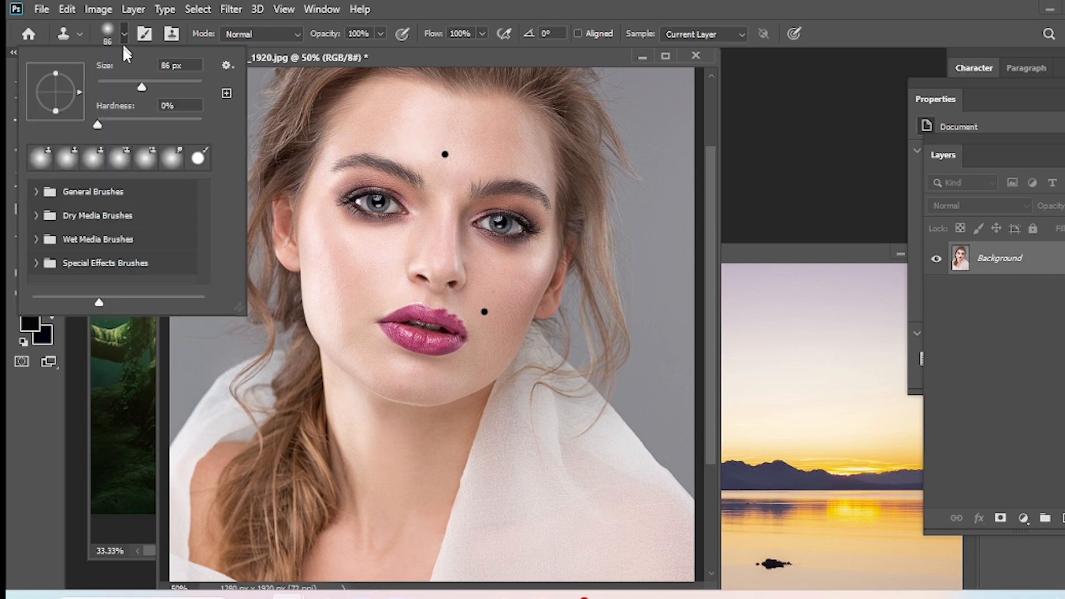
{"action": "left_click_drag", "start_coordinate": [141, 88], "coordinate": [119, 88]}
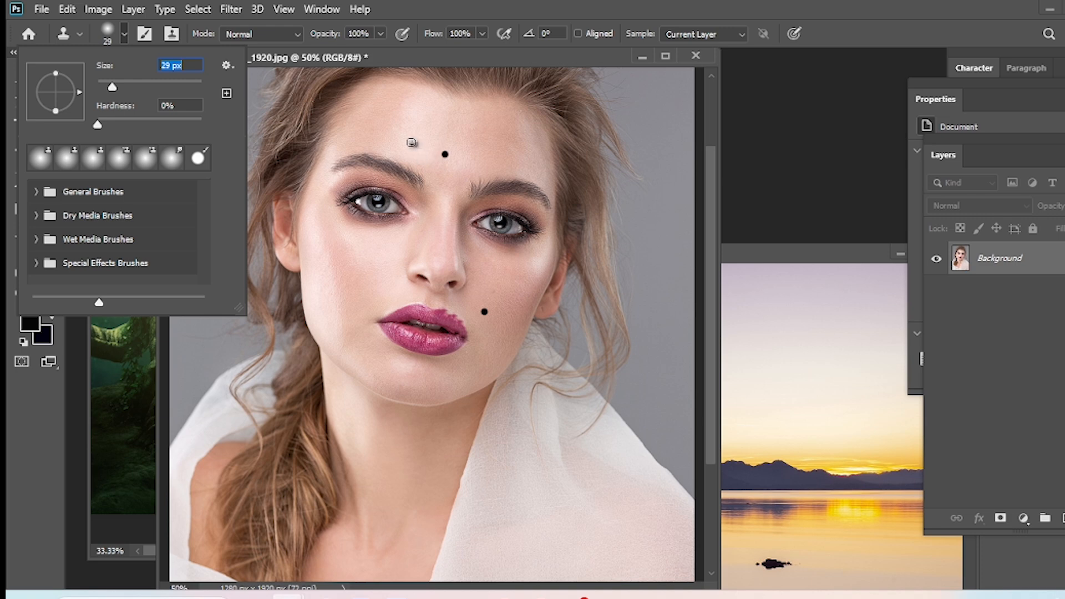
{"action": "key", "text": "Return"}
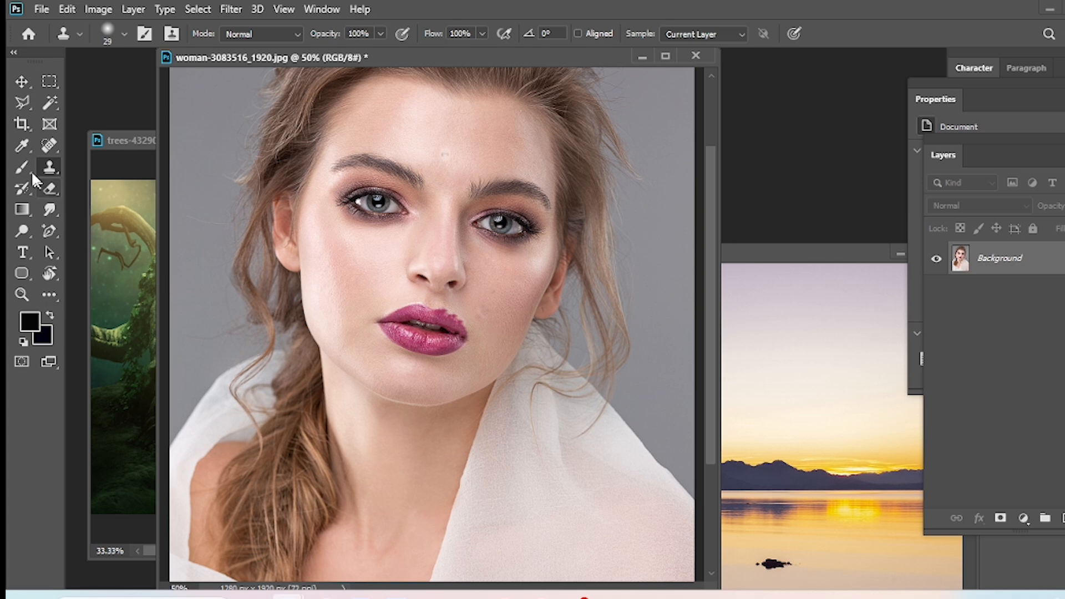
Sample the portrait's nose with the Clone Stamp Tool, clone the face onto the sunset image in thin strokes, and revert that image.
{"action": "right_click", "coordinate": [50, 165]}
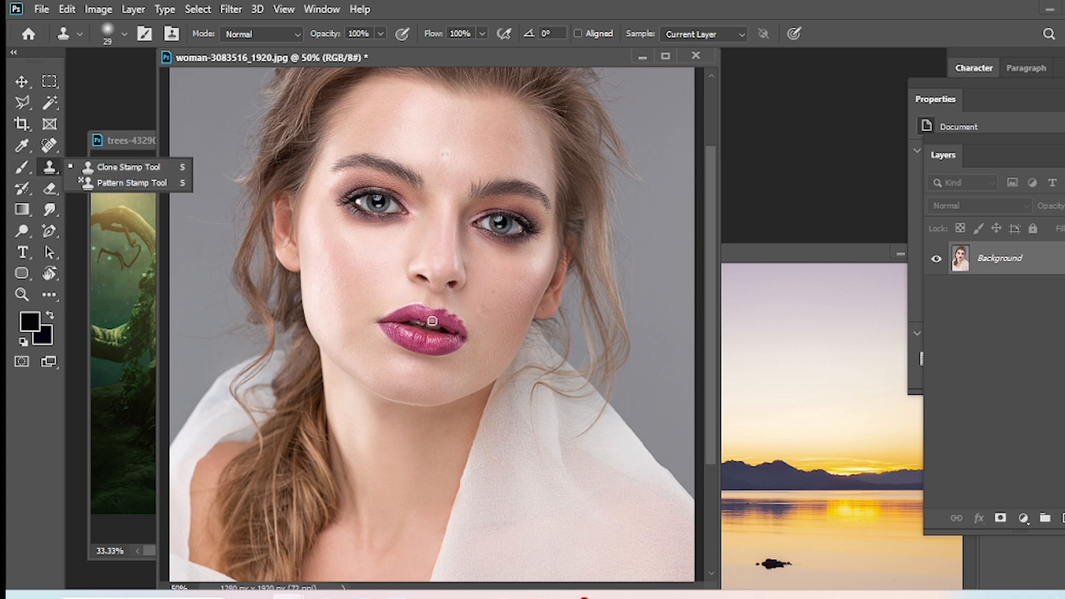
{"action": "left_click", "coordinate": [418, 264]}
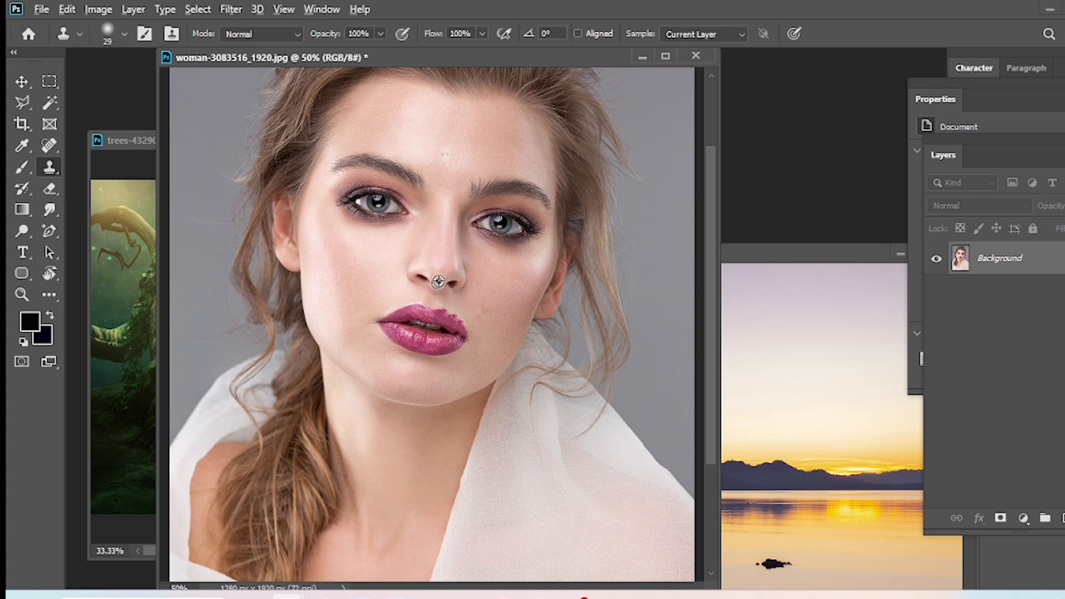
{"action": "left_click_drag", "start_coordinate": [780, 250], "coordinate": [767, 101]}
{"action": "mouse_move", "coordinate": [557, 276]}
{"action": "left_mouse_down"}
{"action": "mouse_move", "coordinate": [650, 248]}
{"action": "mouse_move", "coordinate": [558, 274]}
{"action": "mouse_move", "coordinate": [673, 236]}
{"action": "mouse_move", "coordinate": [749, 194]}
{"action": "mouse_move", "coordinate": [656, 238]}
{"action": "mouse_move", "coordinate": [435, 161]}
{"action": "mouse_move", "coordinate": [338, 202]}
{"action": "mouse_move", "coordinate": [319, 265]}
{"action": "mouse_move", "coordinate": [510, 347]}
{"action": "mouse_move", "coordinate": [659, 287]}
{"action": "mouse_move", "coordinate": [727, 317]}
{"action": "mouse_move", "coordinate": [734, 290]}
{"action": "left_mouse_up"}
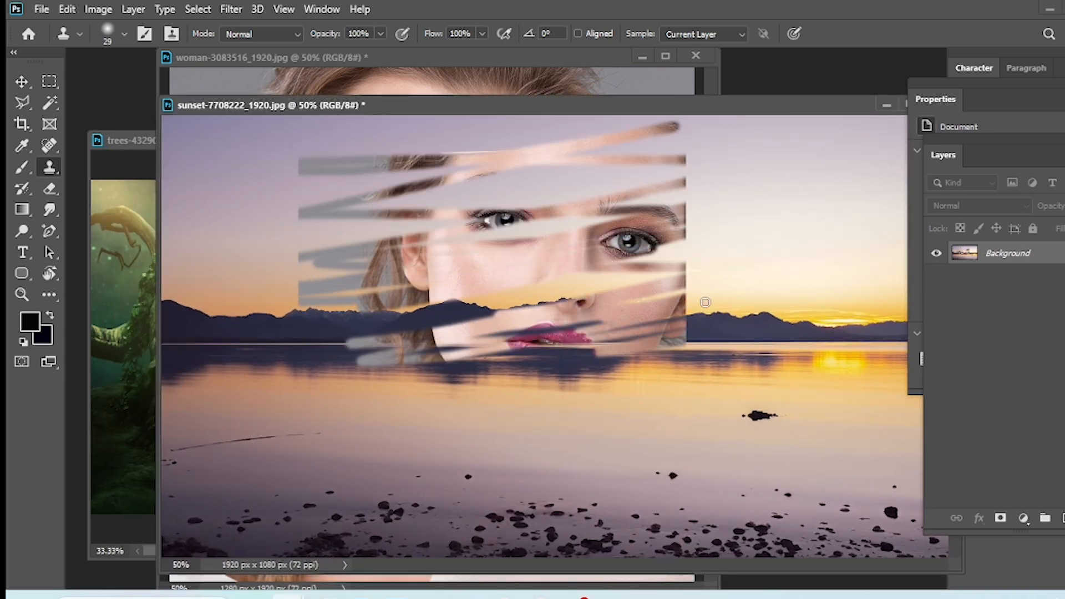
{"action": "key", "text": "F12"}
Return to the portrait and set the Clone Stamp opacity to 53% and the brush size to 108 px.
{"action": "left_click", "coordinate": [459, 75]}
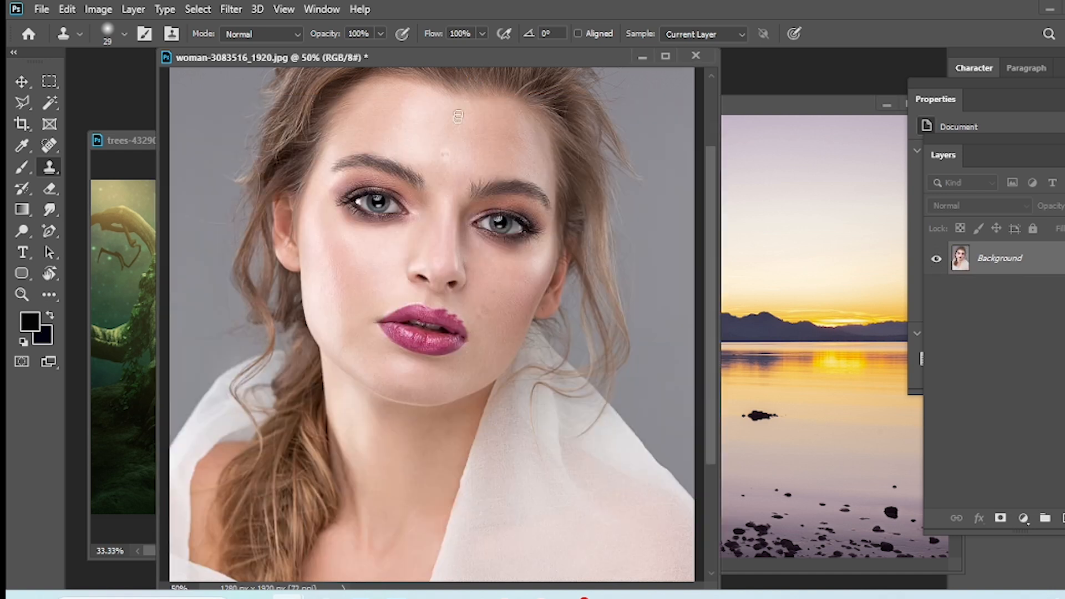
{"action": "left_click", "coordinate": [379, 35]}
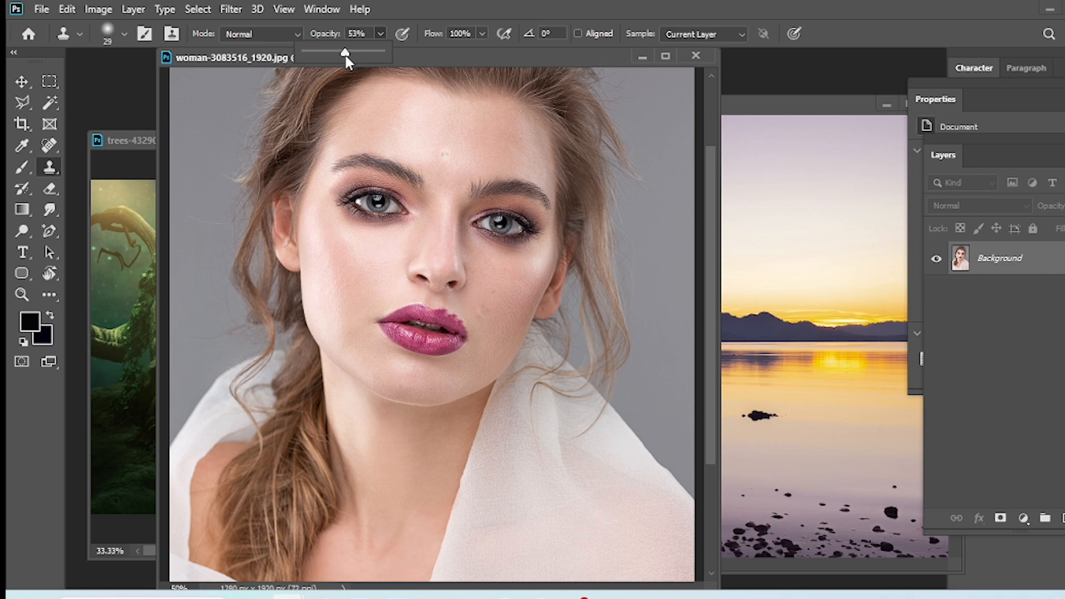
{"action": "left_click", "coordinate": [123, 34]}
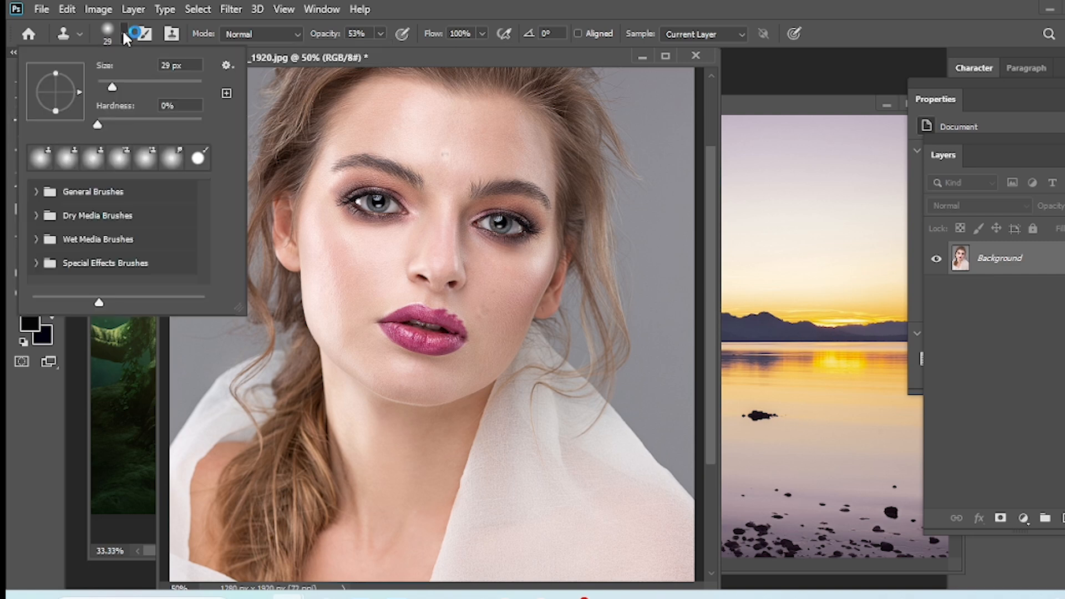
{"action": "left_click_drag", "start_coordinate": [118, 87], "coordinate": [134, 88]}
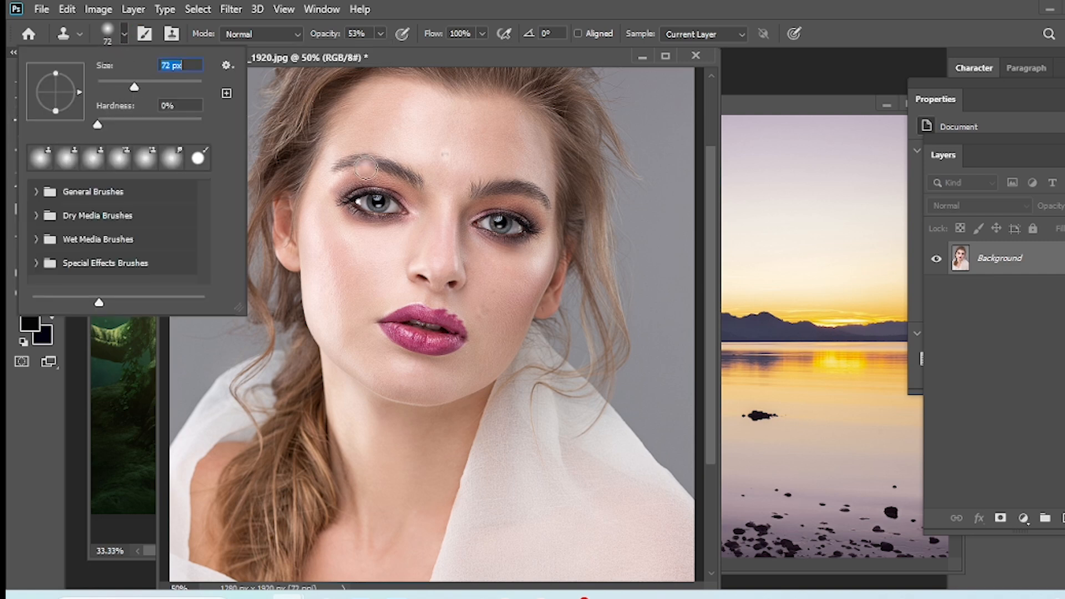
{"action": "left_click_drag", "start_coordinate": [147, 89], "coordinate": [151, 88]}
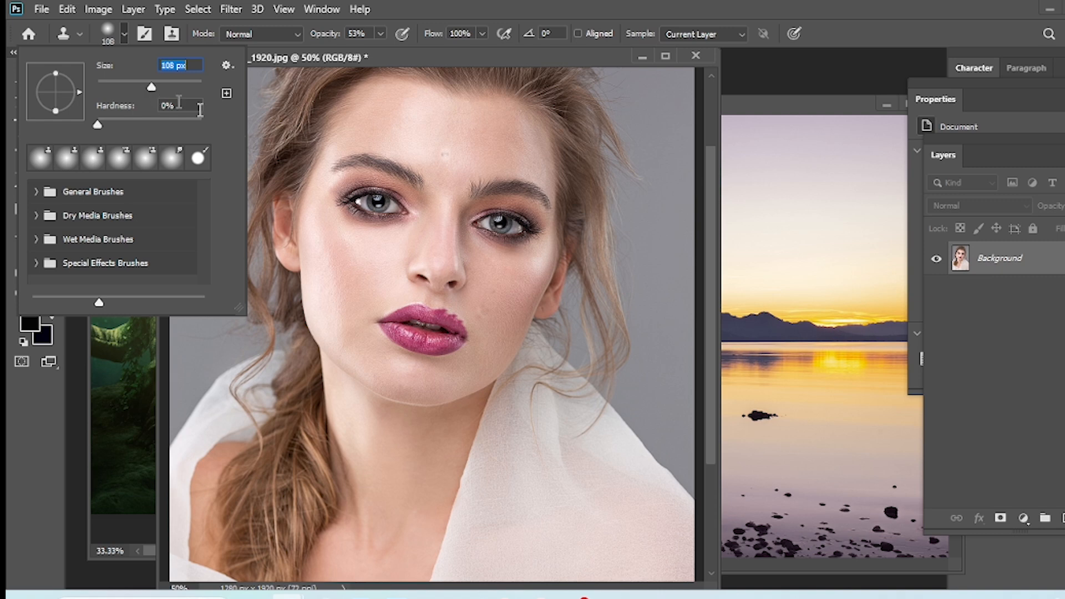
Try cloning the semi-transparent face onto the sunset image's sky and mountains twice, clearing each attempt.
{"action": "left_click", "coordinate": [792, 164]}
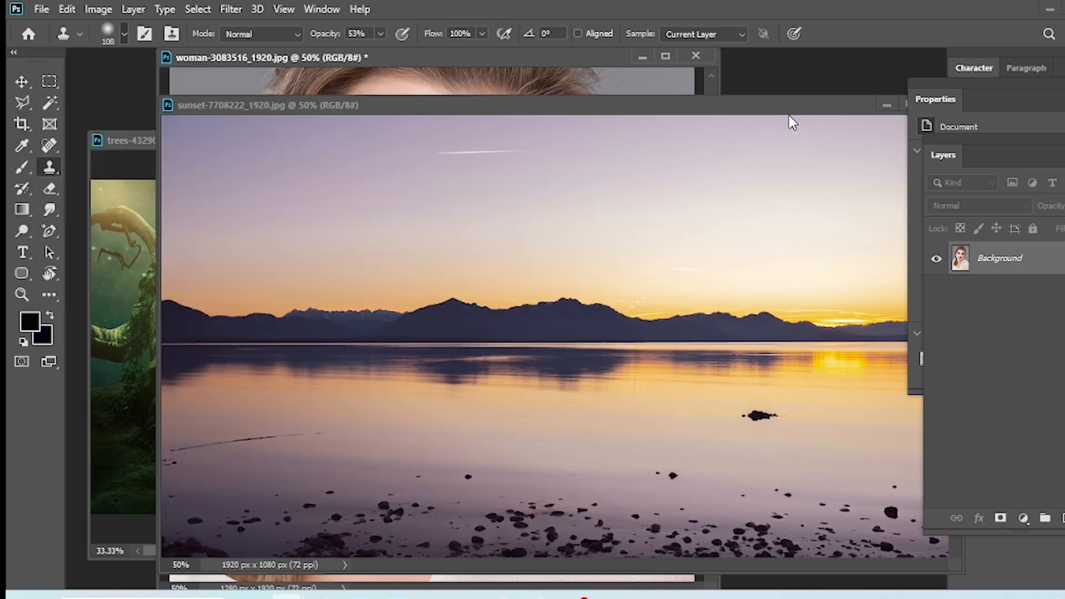
{"action": "mouse_move", "coordinate": [495, 277]}
{"action": "left_mouse_down"}
{"action": "mouse_move", "coordinate": [539, 292]}
{"action": "mouse_move", "coordinate": [431, 318]}
{"action": "mouse_move", "coordinate": [522, 259]}
{"action": "mouse_move", "coordinate": [392, 296]}
{"action": "mouse_move", "coordinate": [604, 320]}
{"action": "mouse_move", "coordinate": [557, 231]}
{"action": "mouse_move", "coordinate": [422, 242]}
{"action": "mouse_move", "coordinate": [477, 327]}
{"action": "mouse_move", "coordinate": [640, 241]}
{"action": "mouse_move", "coordinate": [455, 261]}
{"action": "mouse_move", "coordinate": [573, 220]}
{"action": "mouse_move", "coordinate": [359, 236]}
{"action": "mouse_move", "coordinate": [363, 355]}
{"action": "mouse_move", "coordinate": [455, 333]}
{"action": "mouse_move", "coordinate": [412, 277]}
{"action": "mouse_move", "coordinate": [640, 259]}
{"action": "mouse_move", "coordinate": [454, 209]}
{"action": "mouse_move", "coordinate": [450, 362]}
{"action": "mouse_move", "coordinate": [687, 293]}
{"action": "mouse_move", "coordinate": [446, 199]}
{"action": "mouse_move", "coordinate": [350, 212]}
{"action": "mouse_move", "coordinate": [692, 231]}
{"action": "mouse_move", "coordinate": [708, 322]}
{"action": "mouse_move", "coordinate": [640, 372]}
{"action": "left_mouse_up"}
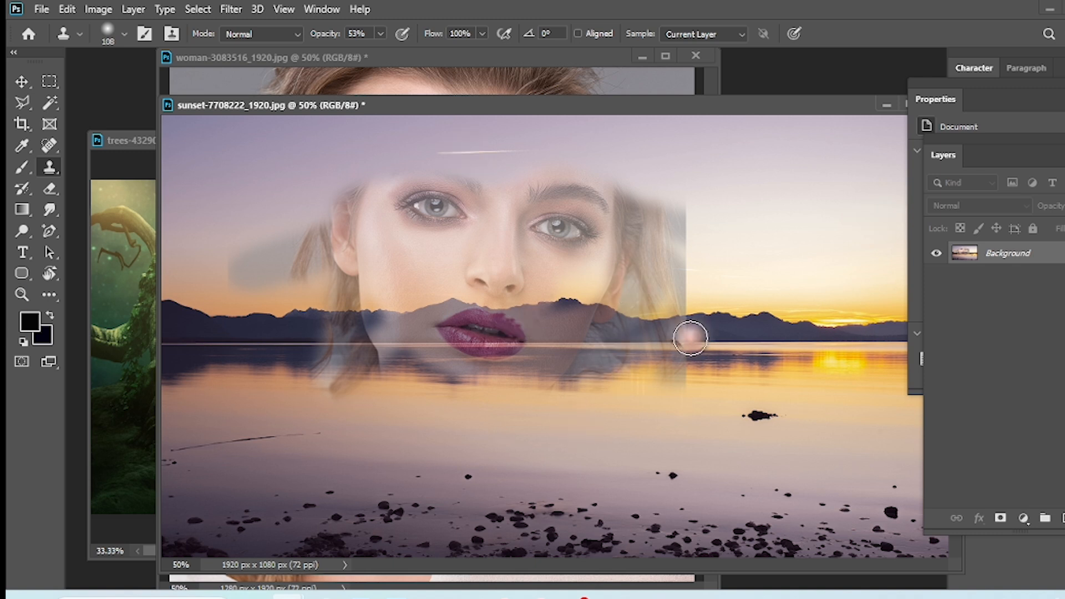
{"action": "key", "text": "F12"}
{"action": "mouse_move", "coordinate": [487, 276]}
{"action": "left_mouse_down"}
{"action": "mouse_move", "coordinate": [498, 298]}
{"action": "mouse_move", "coordinate": [528, 276]}
{"action": "mouse_move", "coordinate": [384, 273]}
{"action": "mouse_move", "coordinate": [482, 294]}
{"action": "mouse_move", "coordinate": [472, 227]}
{"action": "mouse_move", "coordinate": [511, 302]}
{"action": "left_mouse_up"}
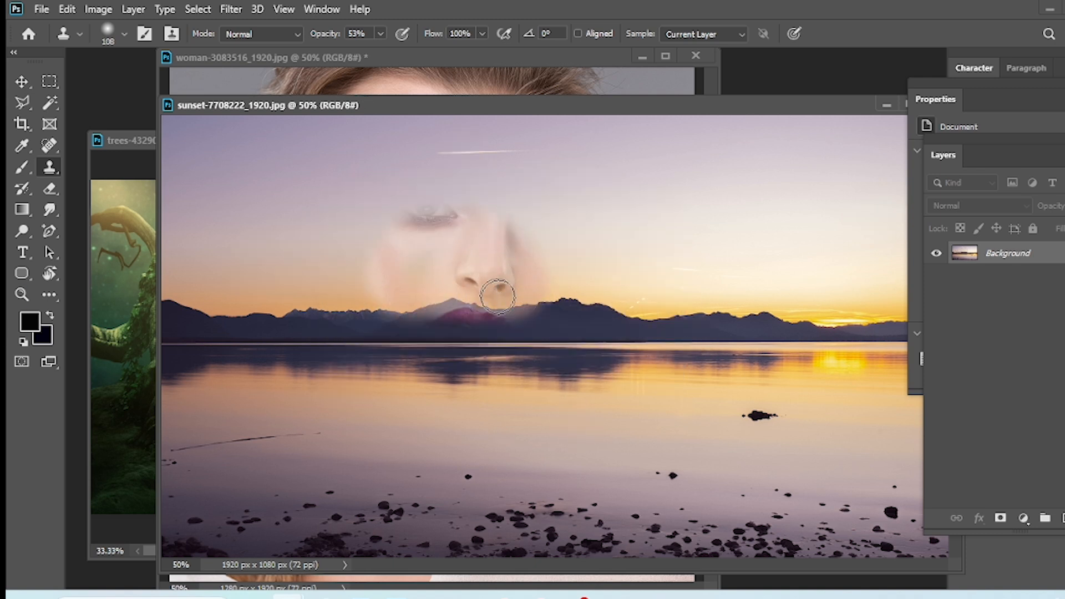
{"action": "key", "text": "ctrl+z"}
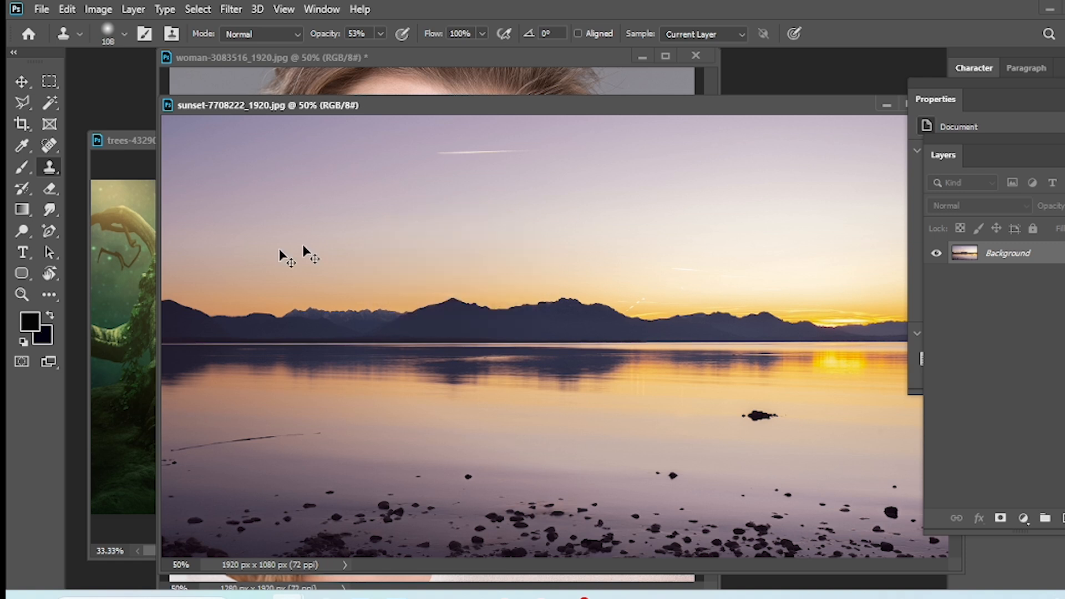
Turn on Aligned for the portrait, sample the nose, and clone across the background and face, raising opacity to 100% for the last strokes.
{"action": "left_click", "coordinate": [277, 88]}
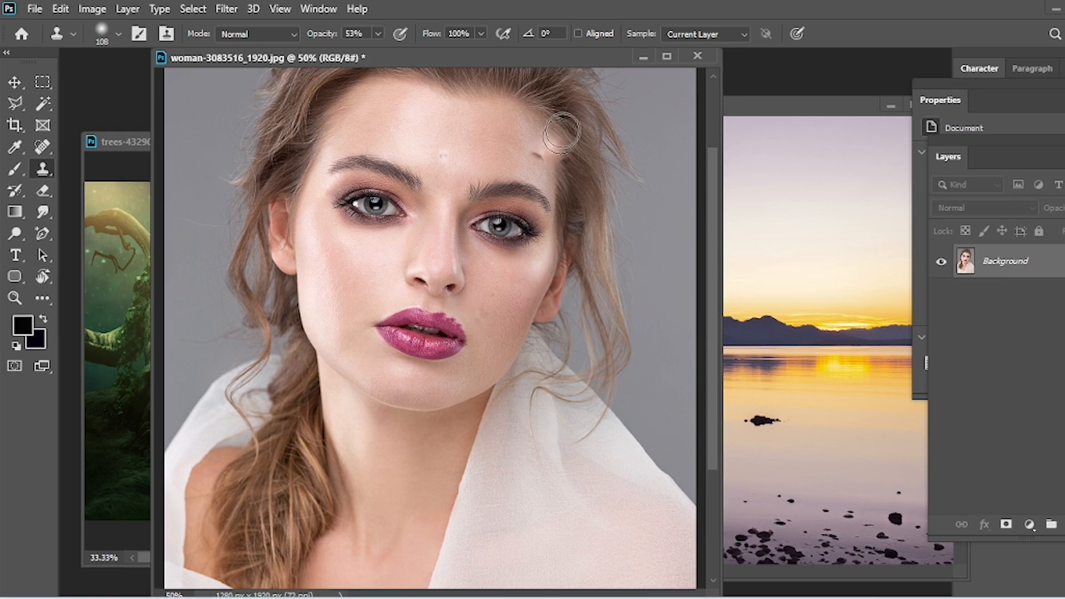
{"action": "left_click", "coordinate": [578, 34]}
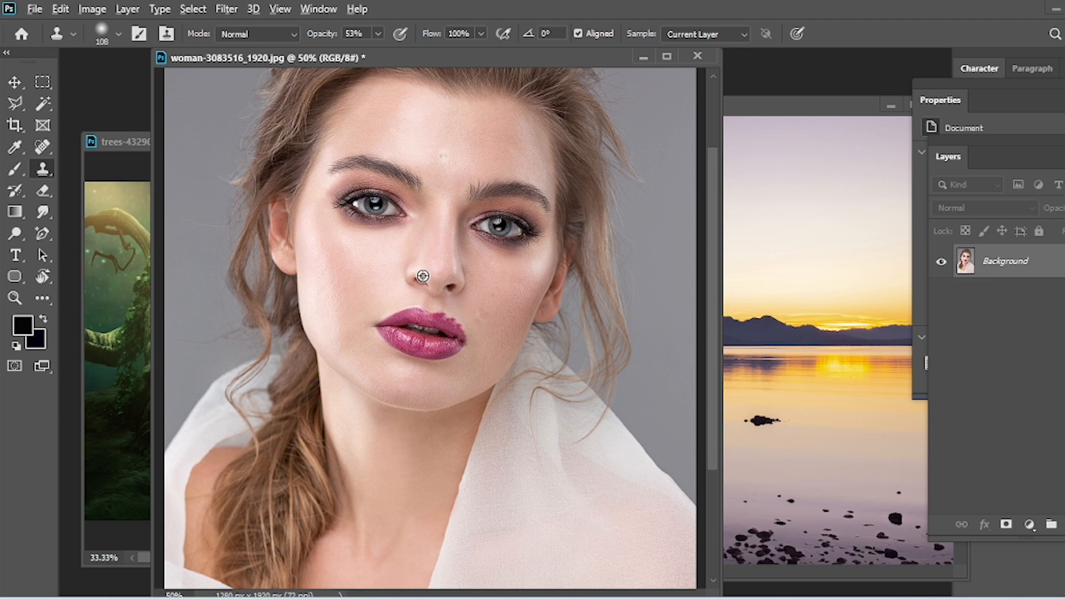
{"action": "mouse_move", "coordinate": [228, 167]}
{"action": "left_mouse_down"}
{"action": "mouse_move", "coordinate": [205, 243]}
{"action": "mouse_move", "coordinate": [211, 140]}
{"action": "mouse_move", "coordinate": [208, 225]}
{"action": "mouse_move", "coordinate": [257, 114]}
{"action": "mouse_move", "coordinate": [230, 217]}
{"action": "mouse_move", "coordinate": [400, 228]}
{"action": "left_mouse_up"}
{"action": "mouse_move", "coordinate": [325, 171]}
{"action": "left_mouse_down"}
{"action": "mouse_move", "coordinate": [262, 289]}
{"action": "mouse_move", "coordinate": [209, 217]}
{"action": "mouse_move", "coordinate": [378, 129]}
{"action": "mouse_move", "coordinate": [171, 294]}
{"action": "mouse_move", "coordinate": [165, 315]}
{"action": "mouse_move", "coordinate": [303, 207]}
{"action": "mouse_move", "coordinate": [381, 209]}
{"action": "mouse_move", "coordinate": [314, 272]}
{"action": "mouse_move", "coordinate": [343, 242]}
{"action": "mouse_move", "coordinate": [520, 204]}
{"action": "mouse_move", "coordinate": [531, 258]}
{"action": "mouse_move", "coordinate": [315, 416]}
{"action": "mouse_move", "coordinate": [221, 402]}
{"action": "mouse_move", "coordinate": [158, 266]}
{"action": "mouse_move", "coordinate": [237, 173]}
{"action": "mouse_move", "coordinate": [383, 147]}
{"action": "mouse_move", "coordinate": [435, 276]}
{"action": "mouse_move", "coordinate": [232, 354]}
{"action": "left_mouse_up"}
{"action": "left_click", "coordinate": [378, 34]}
{"action": "mouse_move", "coordinate": [398, 259]}
{"action": "left_mouse_down"}
{"action": "mouse_move", "coordinate": [375, 286]}
{"action": "mouse_move", "coordinate": [478, 245]}
{"action": "mouse_move", "coordinate": [269, 425]}
{"action": "mouse_move", "coordinate": [311, 394]}
{"action": "mouse_move", "coordinate": [351, 321]}
{"action": "mouse_move", "coordinate": [260, 332]}
{"action": "mouse_move", "coordinate": [192, 251]}
{"action": "mouse_move", "coordinate": [180, 88]}
{"action": "mouse_move", "coordinate": [143, 139]}
{"action": "mouse_move", "coordinate": [137, 244]}
{"action": "mouse_move", "coordinate": [175, 274]}
{"action": "mouse_move", "coordinate": [250, 187]}
{"action": "mouse_move", "coordinate": [335, 181]}
{"action": "mouse_move", "coordinate": [104, 227]}
{"action": "mouse_move", "coordinate": [461, 154]}
{"action": "mouse_move", "coordinate": [745, 194]}
{"action": "left_mouse_up"}
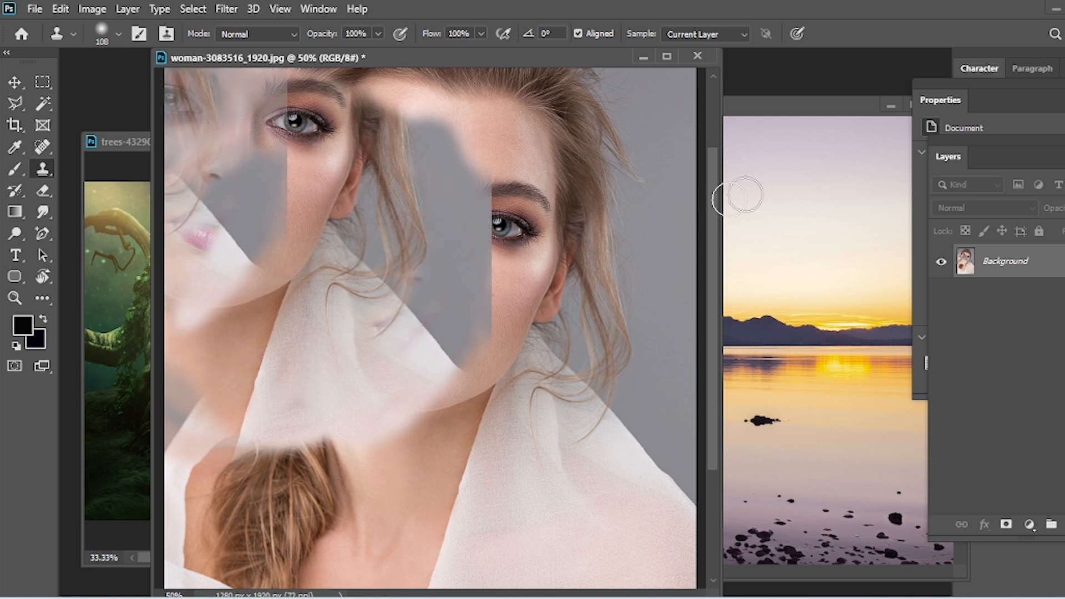
Turn off Aligned and undo all the aligned clone strokes on the portrait.
{"action": "left_click", "coordinate": [579, 33]}
{"action": "key", "text": "ctrl+z"}
{"action": "key", "text": "ctrl+z"}
{"action": "key", "text": "ctrl+z"}
{"action": "key", "text": "ctrl+z"}
{"action": "key", "text": "ctrl+z"}
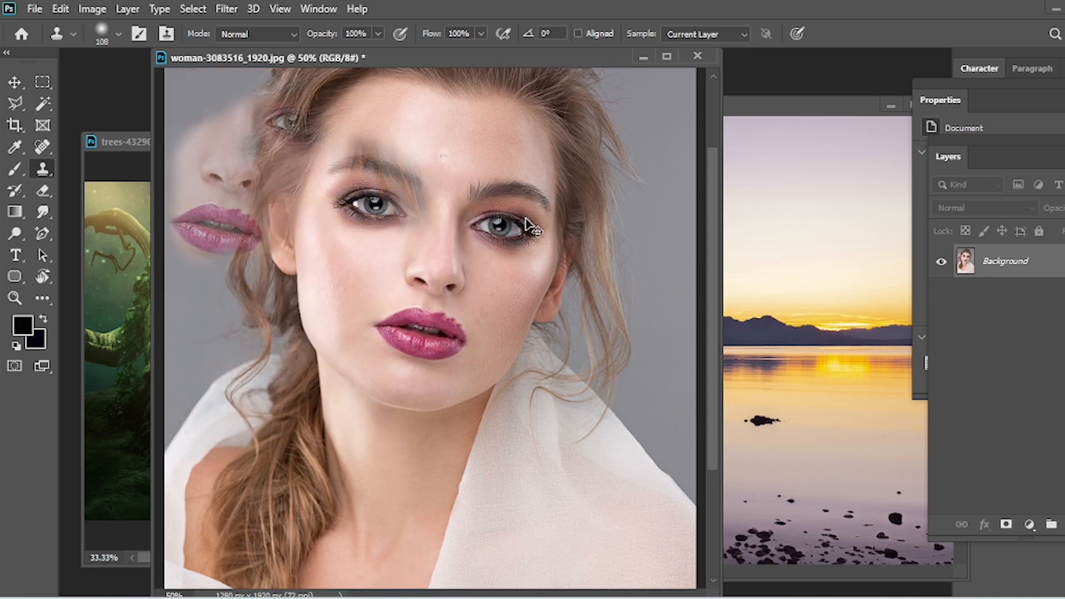
{"action": "key", "text": "ctrl+z"}
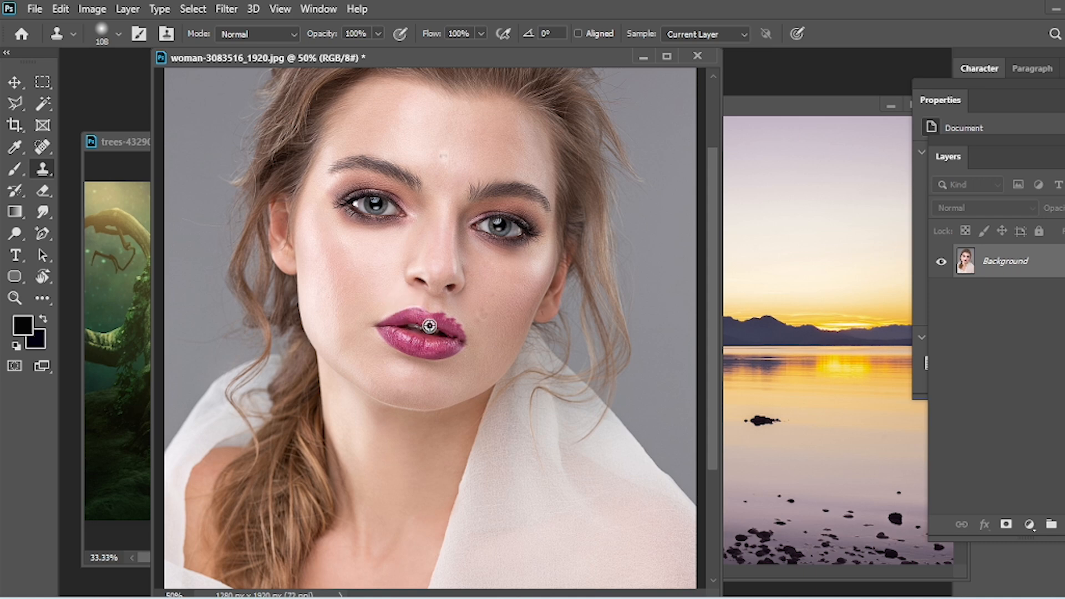
Clone the sampled nose and lips in four separate spots on both sides of the portrait's gray background.
{"action": "mouse_move", "coordinate": [247, 150]}
{"action": "left_mouse_down"}
{"action": "mouse_move", "coordinate": [261, 167]}
{"action": "mouse_move", "coordinate": [233, 222]}
{"action": "mouse_move", "coordinate": [250, 145]}
{"action": "left_mouse_up"}
{"action": "mouse_move", "coordinate": [659, 165]}
{"action": "left_mouse_down"}
{"action": "mouse_move", "coordinate": [611, 191]}
{"action": "mouse_move", "coordinate": [651, 202]}
{"action": "mouse_move", "coordinate": [633, 167]}
{"action": "left_mouse_up"}
{"action": "mouse_move", "coordinate": [624, 383]}
{"action": "left_mouse_down"}
{"action": "mouse_move", "coordinate": [619, 411]}
{"action": "mouse_move", "coordinate": [660, 388]}
{"action": "left_mouse_up"}
{"action": "left_click_drag", "start_coordinate": [222, 366], "coordinate": [174, 333]}
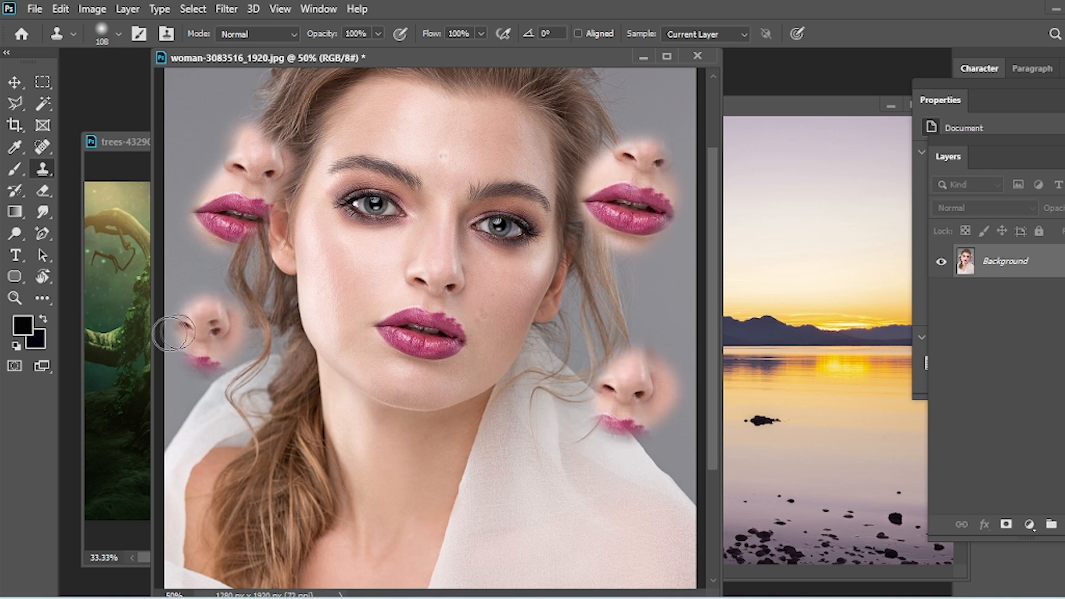
Bring the trees image forward, enlarge its window to show the whole picture, and set the Clone Stamp opacity to 46%.
{"action": "left_click", "coordinate": [128, 315]}
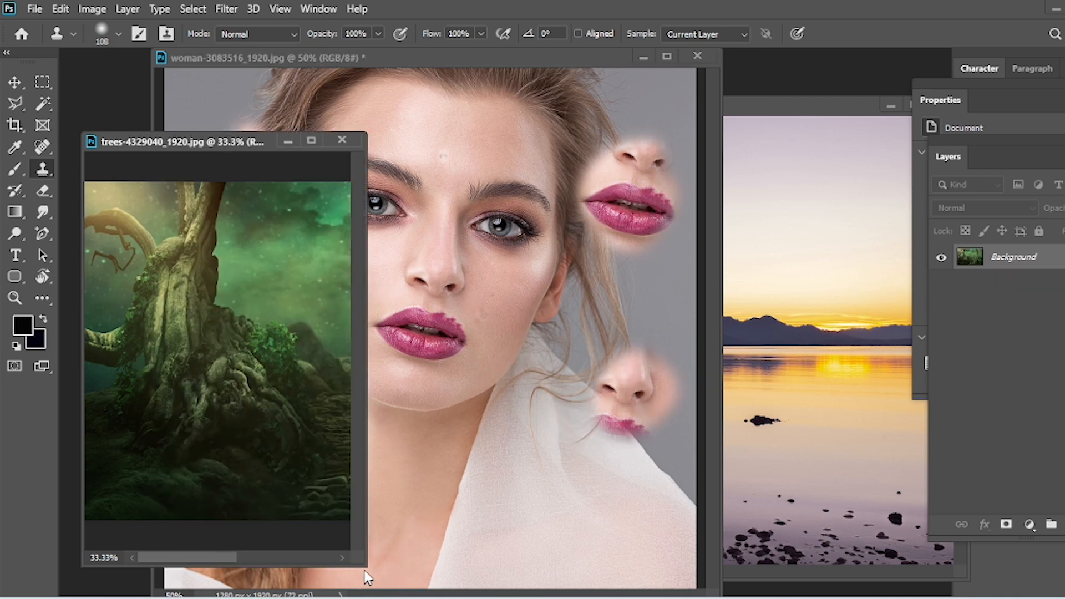
{"action": "left_click_drag", "start_coordinate": [365, 565], "coordinate": [896, 595]}
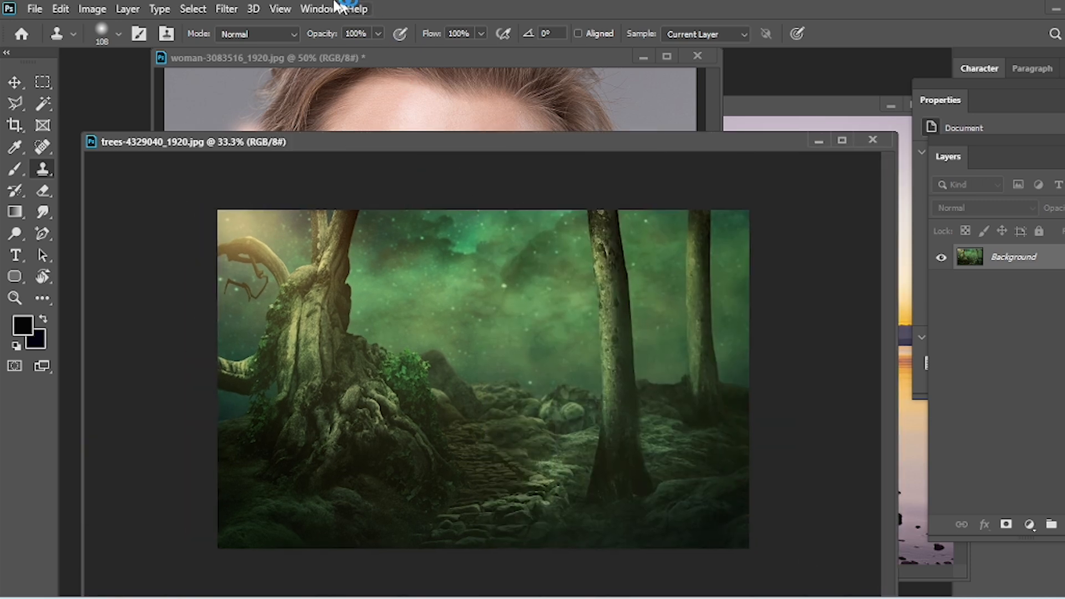
{"action": "left_click", "coordinate": [378, 34]}
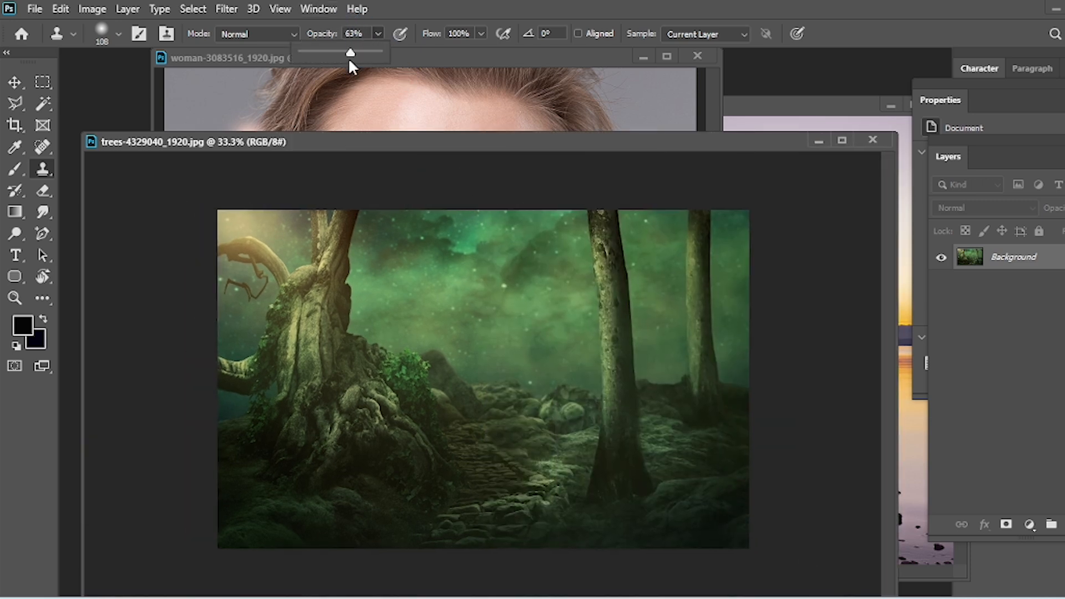
Clone overlapping faint copies of the woman's face over the green sky and rocks between the trees.
{"action": "mouse_move", "coordinate": [455, 315]}
{"action": "left_mouse_down"}
{"action": "mouse_move", "coordinate": [501, 303]}
{"action": "mouse_move", "coordinate": [457, 296]}
{"action": "mouse_move", "coordinate": [443, 307]}
{"action": "mouse_move", "coordinate": [481, 329]}
{"action": "mouse_move", "coordinate": [528, 329]}
{"action": "mouse_move", "coordinate": [461, 299]}
{"action": "left_mouse_up"}
{"action": "mouse_move", "coordinate": [527, 323]}
{"action": "left_mouse_down"}
{"action": "mouse_move", "coordinate": [492, 273]}
{"action": "mouse_move", "coordinate": [426, 302]}
{"action": "mouse_move", "coordinate": [452, 345]}
{"action": "mouse_move", "coordinate": [549, 340]}
{"action": "mouse_move", "coordinate": [511, 265]}
{"action": "mouse_move", "coordinate": [448, 295]}
{"action": "mouse_move", "coordinate": [474, 339]}
{"action": "mouse_move", "coordinate": [552, 289]}
{"action": "mouse_move", "coordinate": [478, 249]}
{"action": "mouse_move", "coordinate": [436, 300]}
{"action": "mouse_move", "coordinate": [513, 349]}
{"action": "mouse_move", "coordinate": [541, 270]}
{"action": "mouse_move", "coordinate": [432, 239]}
{"action": "mouse_move", "coordinate": [430, 333]}
{"action": "mouse_move", "coordinate": [579, 290]}
{"action": "mouse_move", "coordinate": [491, 228]}
{"action": "left_mouse_up"}
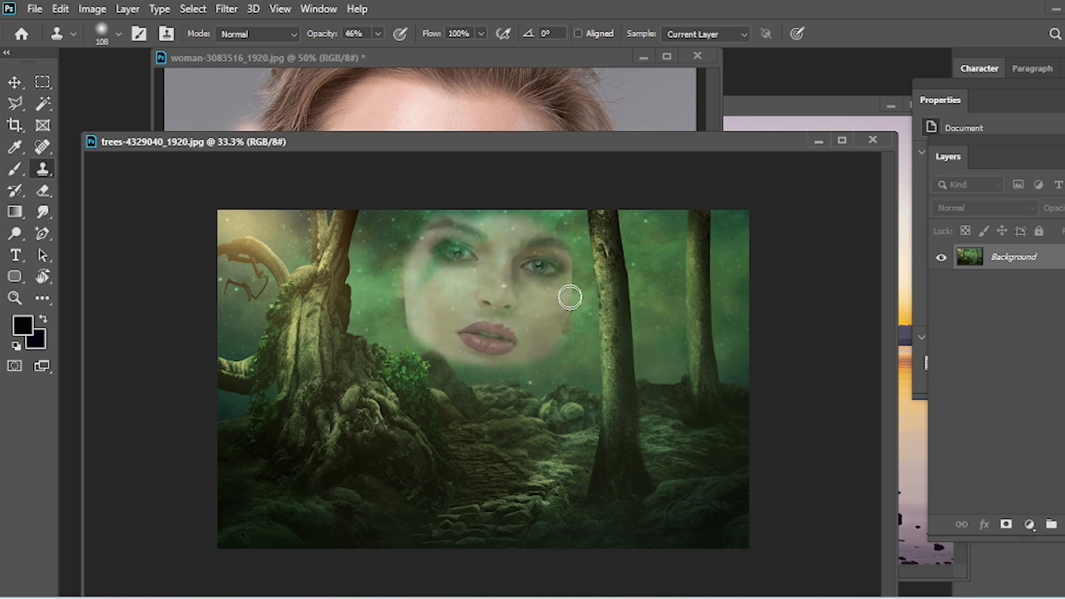
{"action": "left_click_drag", "start_coordinate": [554, 248], "coordinate": [566, 265]}
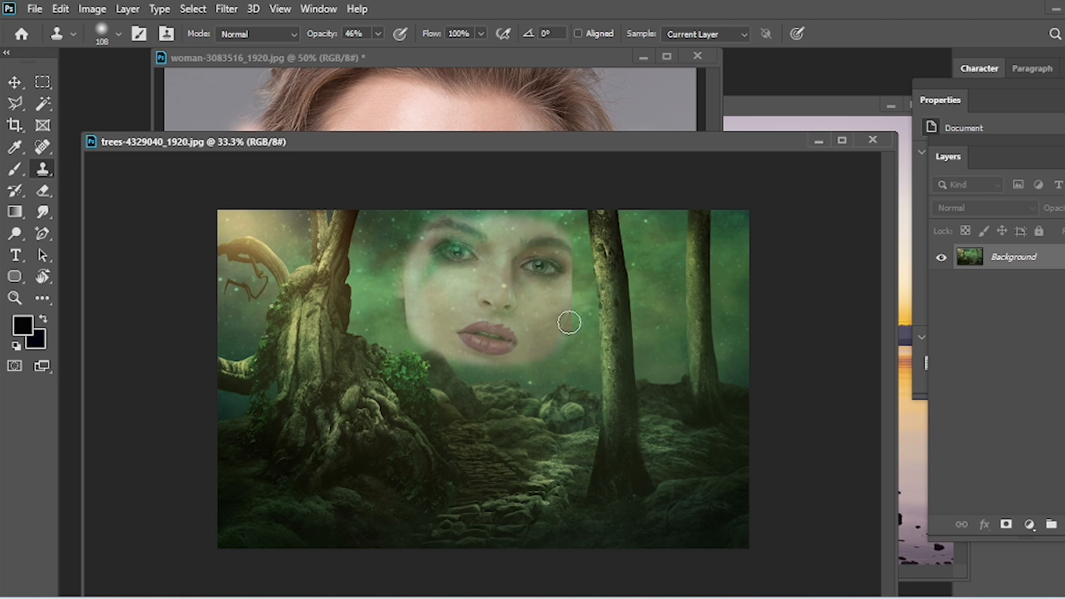
{"action": "mouse_move", "coordinate": [467, 375]}
{"action": "left_mouse_down"}
{"action": "mouse_move", "coordinate": [427, 359]}
{"action": "mouse_move", "coordinate": [466, 387]}
{"action": "mouse_move", "coordinate": [405, 305]}
{"action": "mouse_move", "coordinate": [428, 285]}
{"action": "mouse_move", "coordinate": [403, 370]}
{"action": "mouse_move", "coordinate": [411, 364]}
{"action": "mouse_move", "coordinate": [377, 260]}
{"action": "mouse_move", "coordinate": [477, 282]}
{"action": "mouse_move", "coordinate": [464, 332]}
{"action": "mouse_move", "coordinate": [419, 293]}
{"action": "mouse_move", "coordinate": [496, 353]}
{"action": "mouse_move", "coordinate": [420, 332]}
{"action": "mouse_move", "coordinate": [487, 302]}
{"action": "mouse_move", "coordinate": [476, 324]}
{"action": "mouse_move", "coordinate": [476, 288]}
{"action": "mouse_move", "coordinate": [491, 302]}
{"action": "mouse_move", "coordinate": [501, 370]}
{"action": "mouse_move", "coordinate": [494, 348]}
{"action": "mouse_move", "coordinate": [482, 370]}
{"action": "mouse_move", "coordinate": [602, 298]}
{"action": "mouse_move", "coordinate": [533, 392]}
{"action": "mouse_move", "coordinate": [546, 315]}
{"action": "mouse_move", "coordinate": [611, 324]}
{"action": "left_mouse_up"}
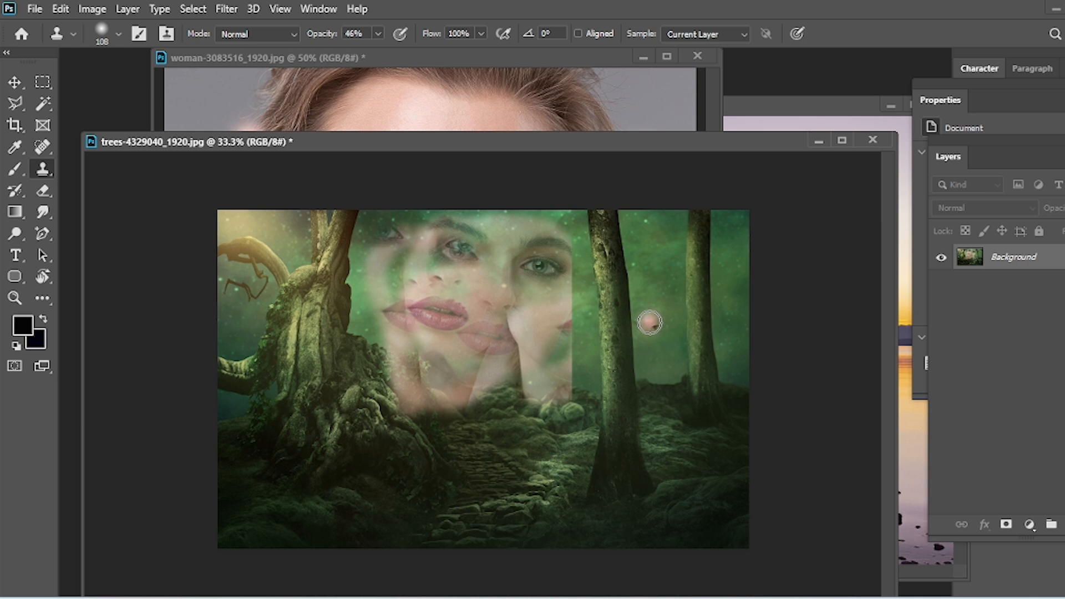
{"action": "mouse_move", "coordinate": [532, 327]}
{"action": "left_mouse_down"}
{"action": "mouse_move", "coordinate": [497, 320]}
{"action": "mouse_move", "coordinate": [461, 349]}
{"action": "mouse_move", "coordinate": [477, 371]}
{"action": "mouse_move", "coordinate": [537, 344]}
{"action": "mouse_move", "coordinate": [438, 359]}
{"action": "mouse_move", "coordinate": [416, 311]}
{"action": "left_mouse_up"}
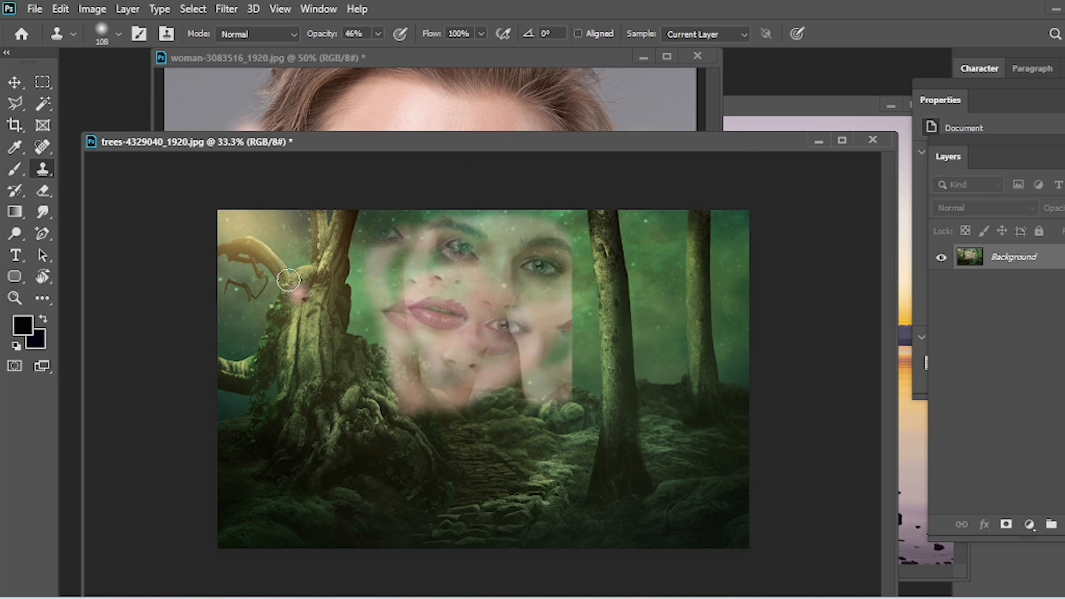
Clone more faint face and background strokes over the twisted tree's branches, trunk and roots.
{"action": "mouse_move", "coordinate": [292, 284]}
{"action": "left_mouse_down"}
{"action": "mouse_move", "coordinate": [320, 398]}
{"action": "mouse_move", "coordinate": [407, 459]}
{"action": "left_mouse_up"}
{"action": "left_click", "coordinate": [250, 407]}
{"action": "left_click_drag", "start_coordinate": [235, 329], "coordinate": [440, 459]}
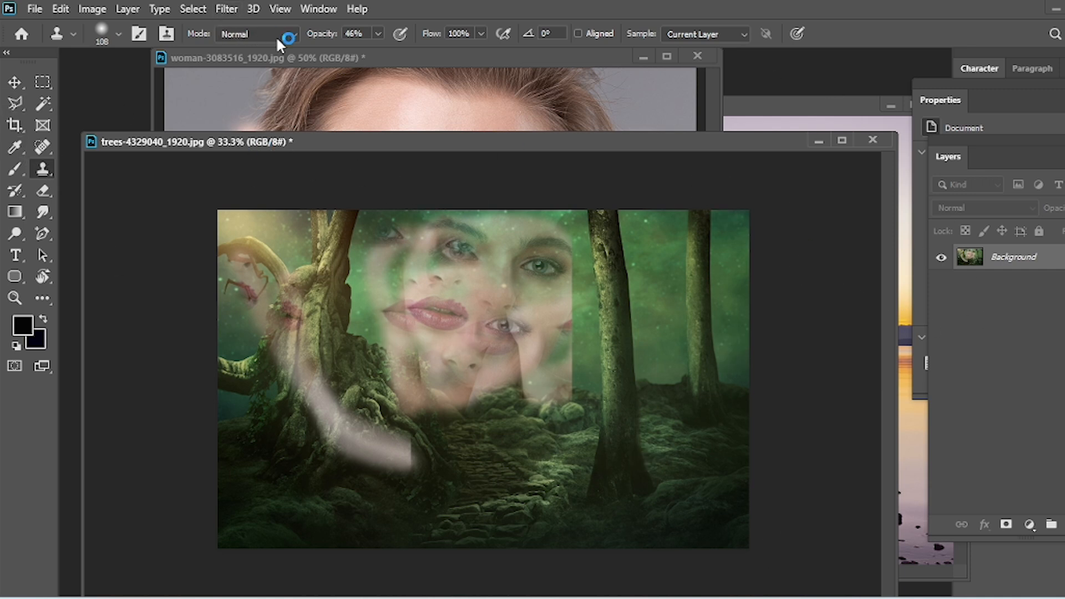
Set the Clone Stamp blend mode to Linear Burn.
{"action": "left_click", "coordinate": [294, 34]}
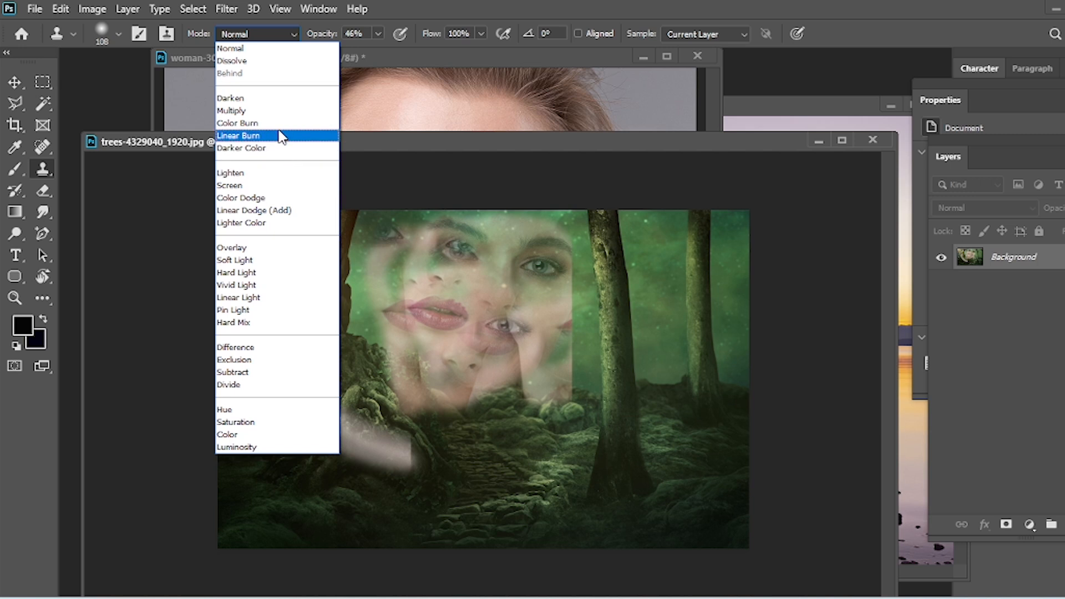
{"action": "left_click", "coordinate": [285, 109]}
{"action": "left_click", "coordinate": [286, 137]}
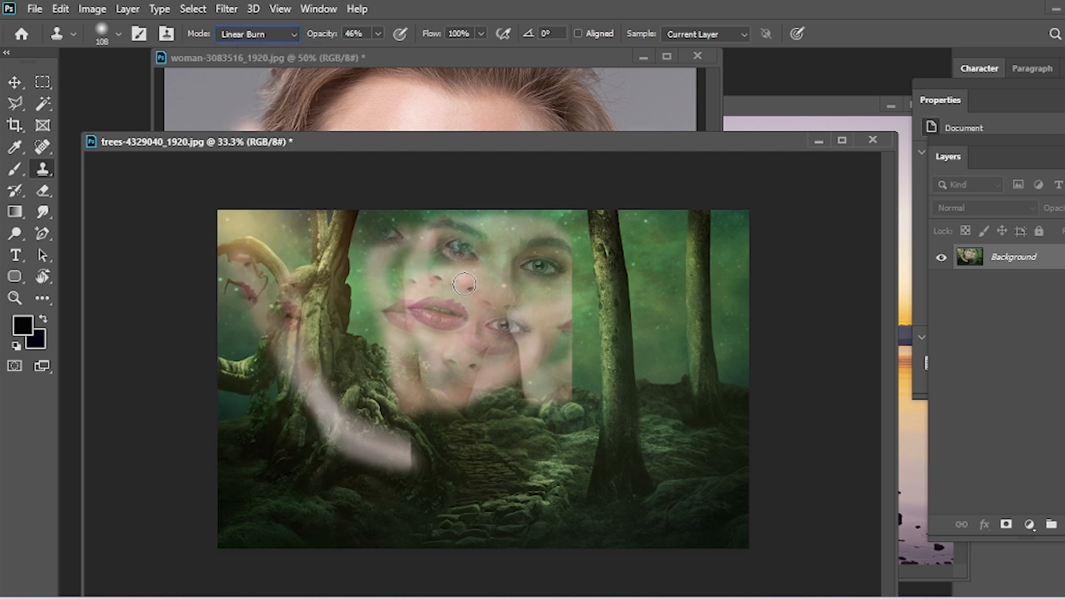
Clone the woman's face in Linear Burn over the overlapping faces and the adjoining edge of the twisted tree.
{"action": "mouse_move", "coordinate": [477, 280]}
{"action": "left_mouse_down"}
{"action": "mouse_move", "coordinate": [460, 300]}
{"action": "mouse_move", "coordinate": [467, 289]}
{"action": "mouse_move", "coordinate": [338, 311]}
{"action": "mouse_move", "coordinate": [456, 271]}
{"action": "left_mouse_up"}
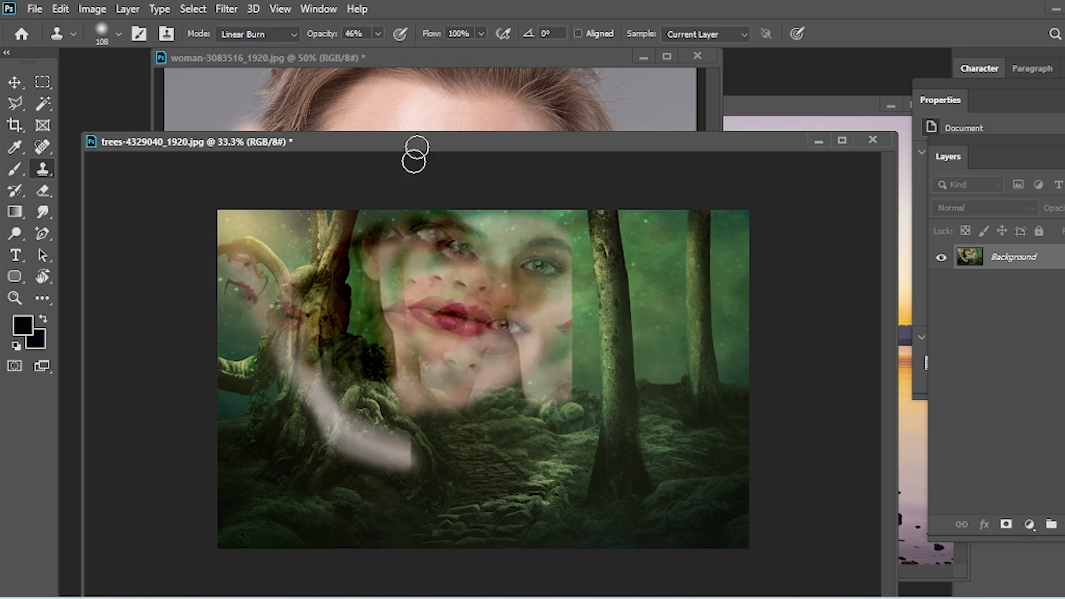
Set the Clone Stamp brush size to 5000 px and stamp several huge Linear Burn copies across the faces and the twisted tree.
{"action": "left_click", "coordinate": [118, 34]}
{"action": "left_click_drag", "start_coordinate": [148, 85], "coordinate": [214, 95]}
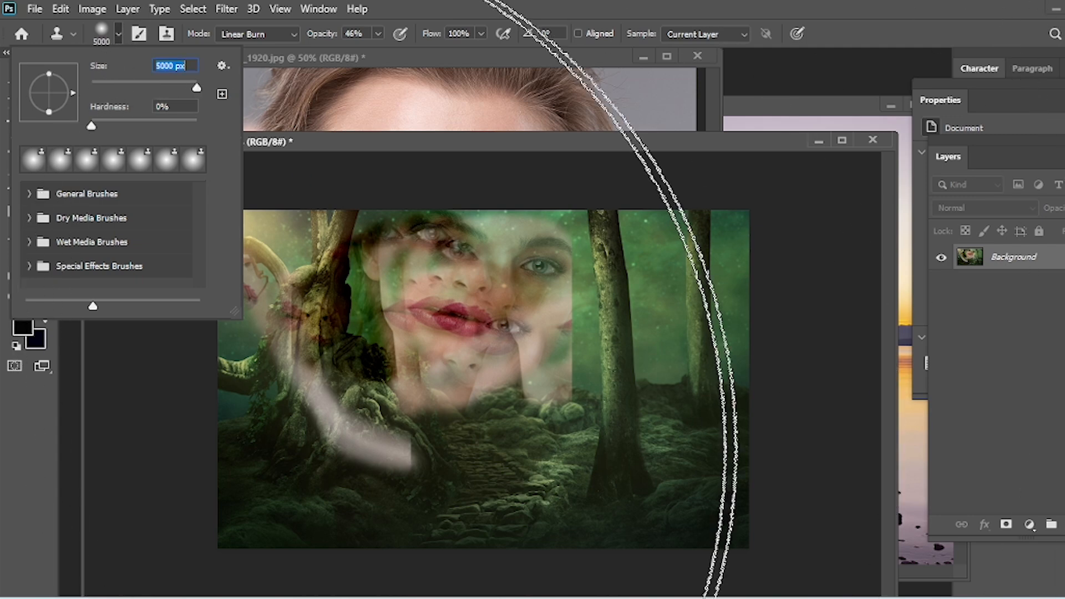
{"action": "key", "text": "Return"}
{"action": "left_click", "coordinate": [422, 344]}
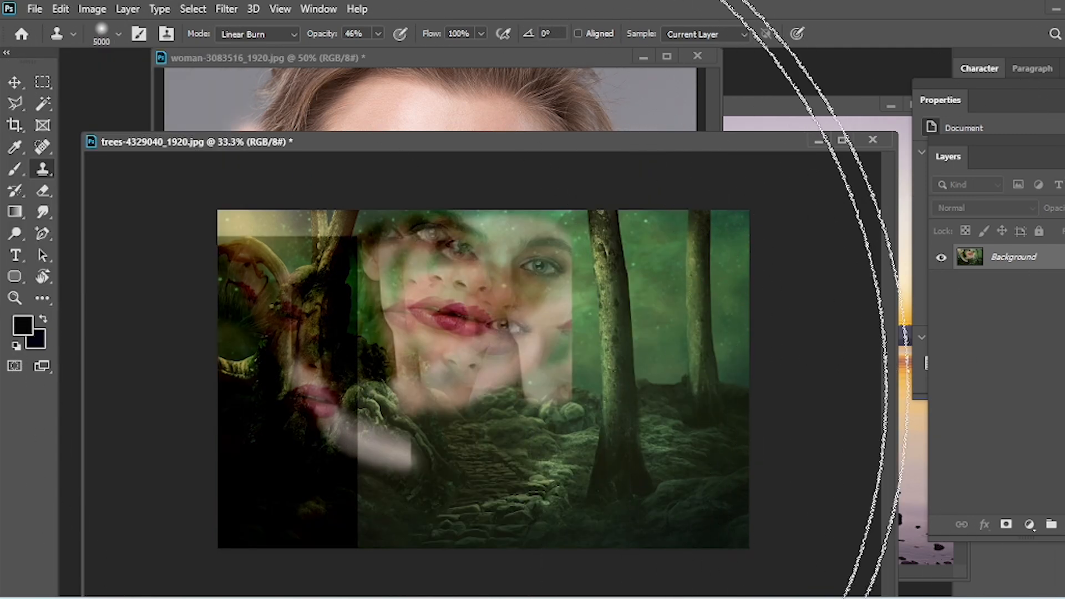
{"action": "left_click", "coordinate": [364, 250]}
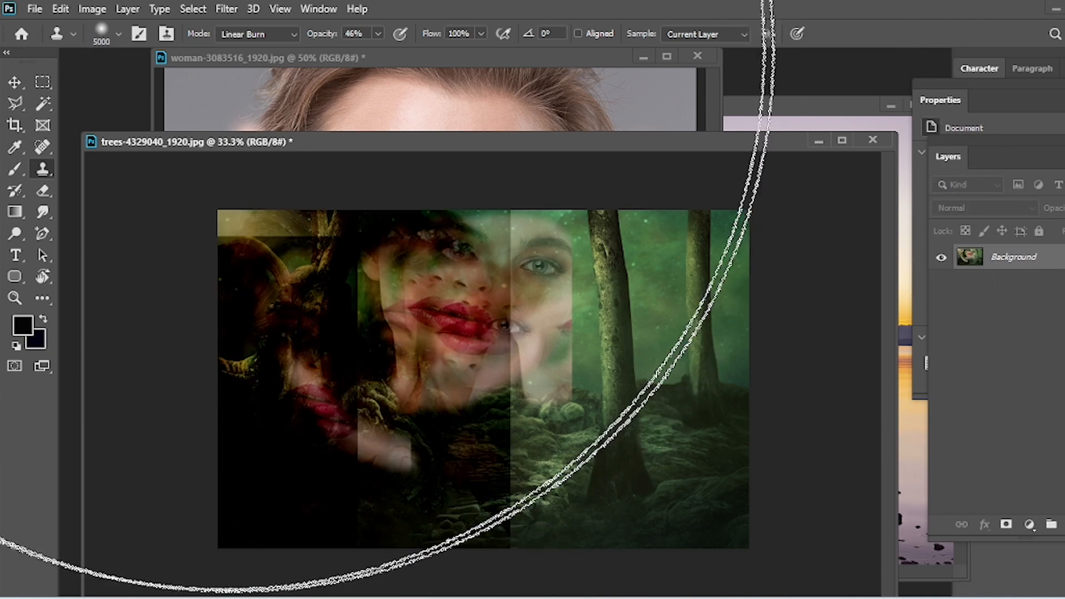
{"action": "left_click", "coordinate": [161, 233]}
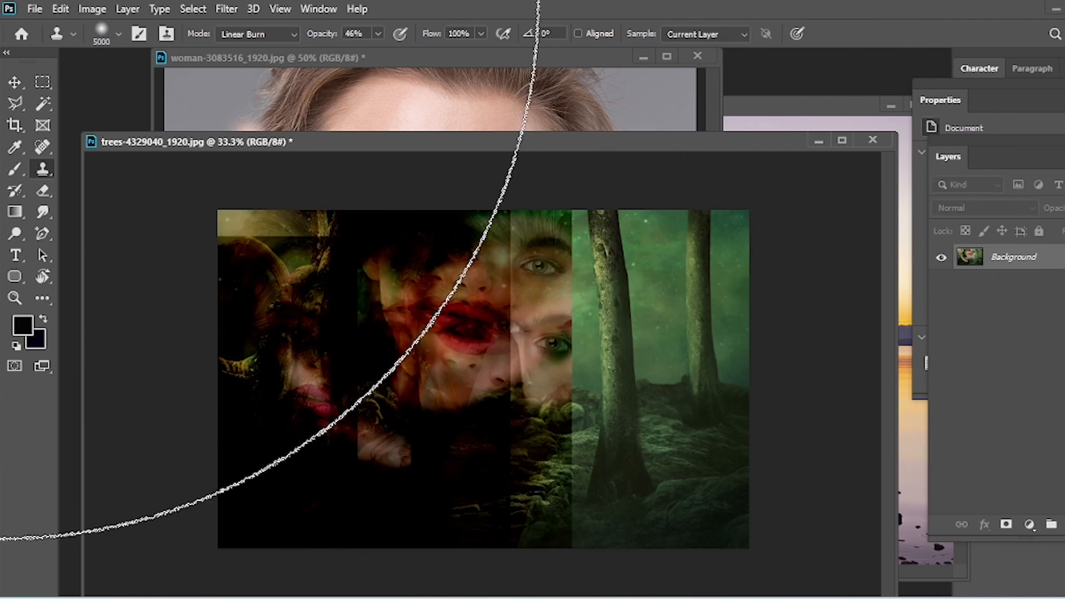
{"action": "left_click", "coordinate": [571, 155]}
{"action": "left_click", "coordinate": [574, 169]}
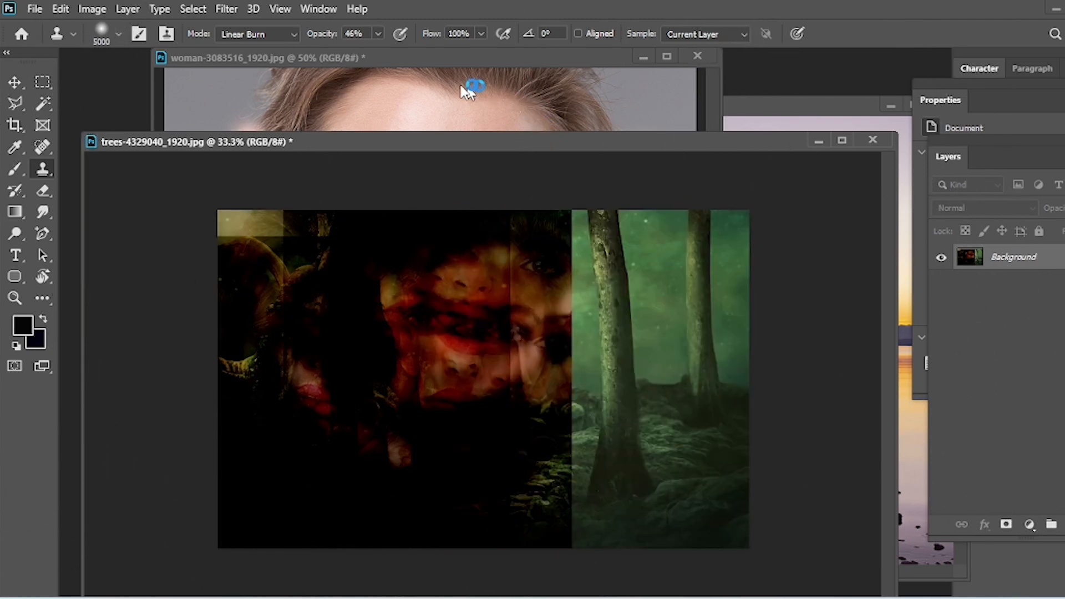
Reduce the Clone Stamp brush size to 61 px and open the list of blend modes.
{"action": "left_click", "coordinate": [117, 32]}
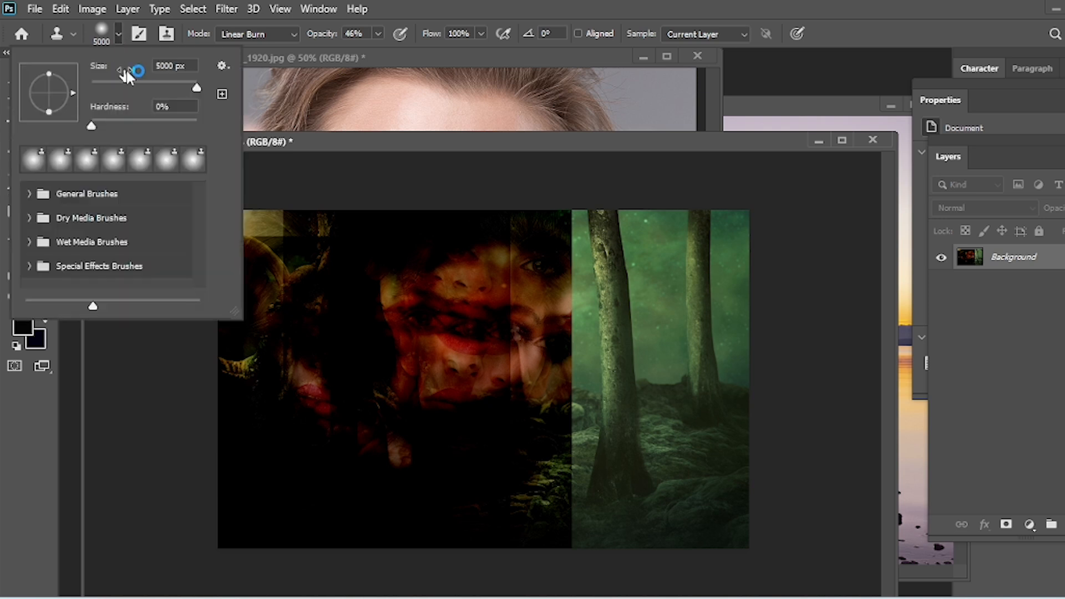
{"action": "left_click", "coordinate": [438, 277]}
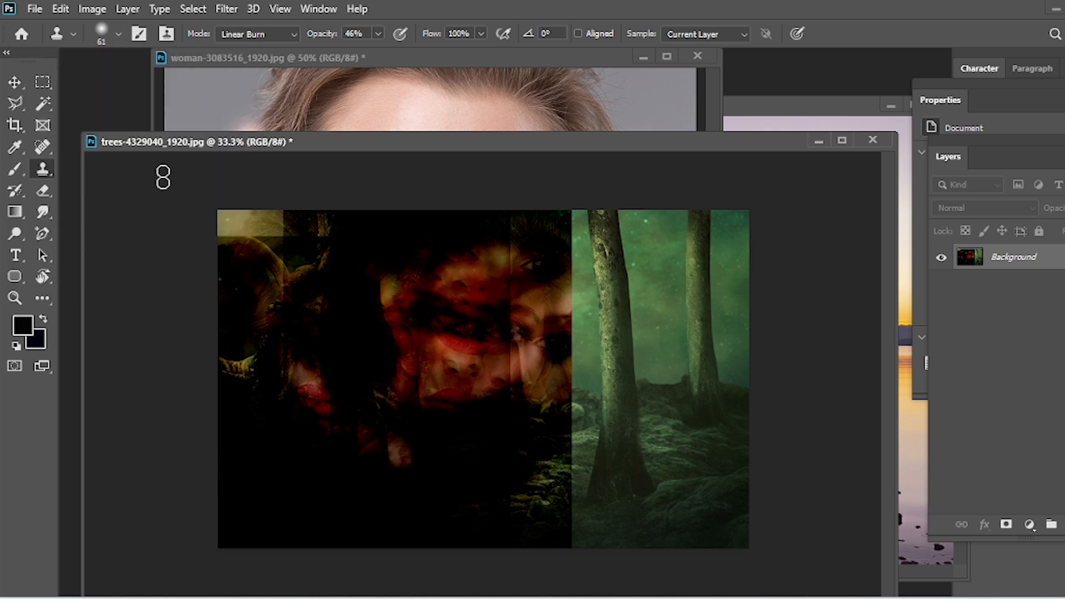
{"action": "left_click", "coordinate": [289, 35]}
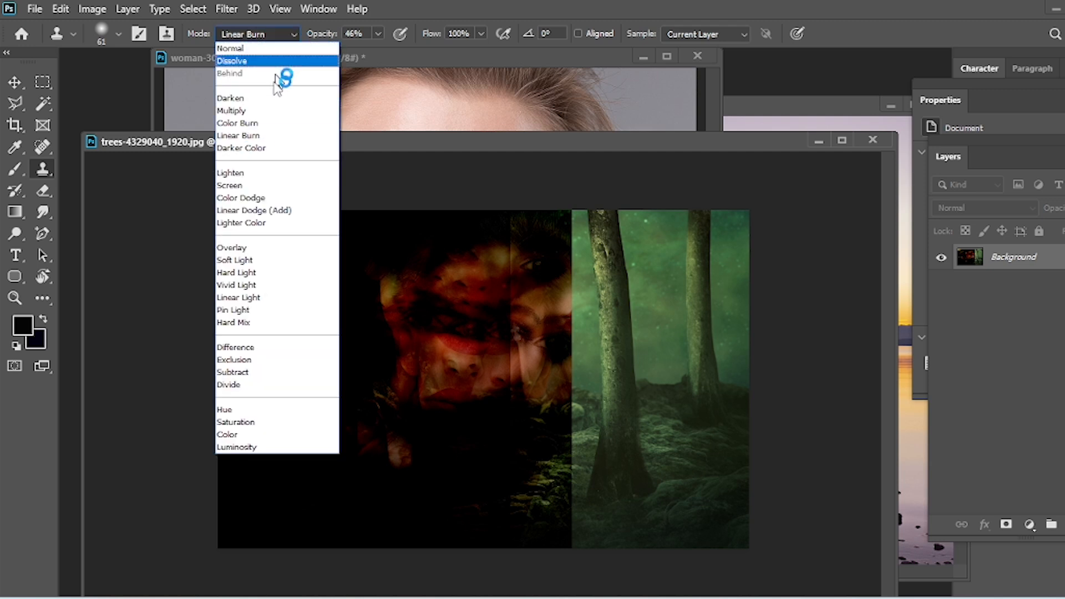